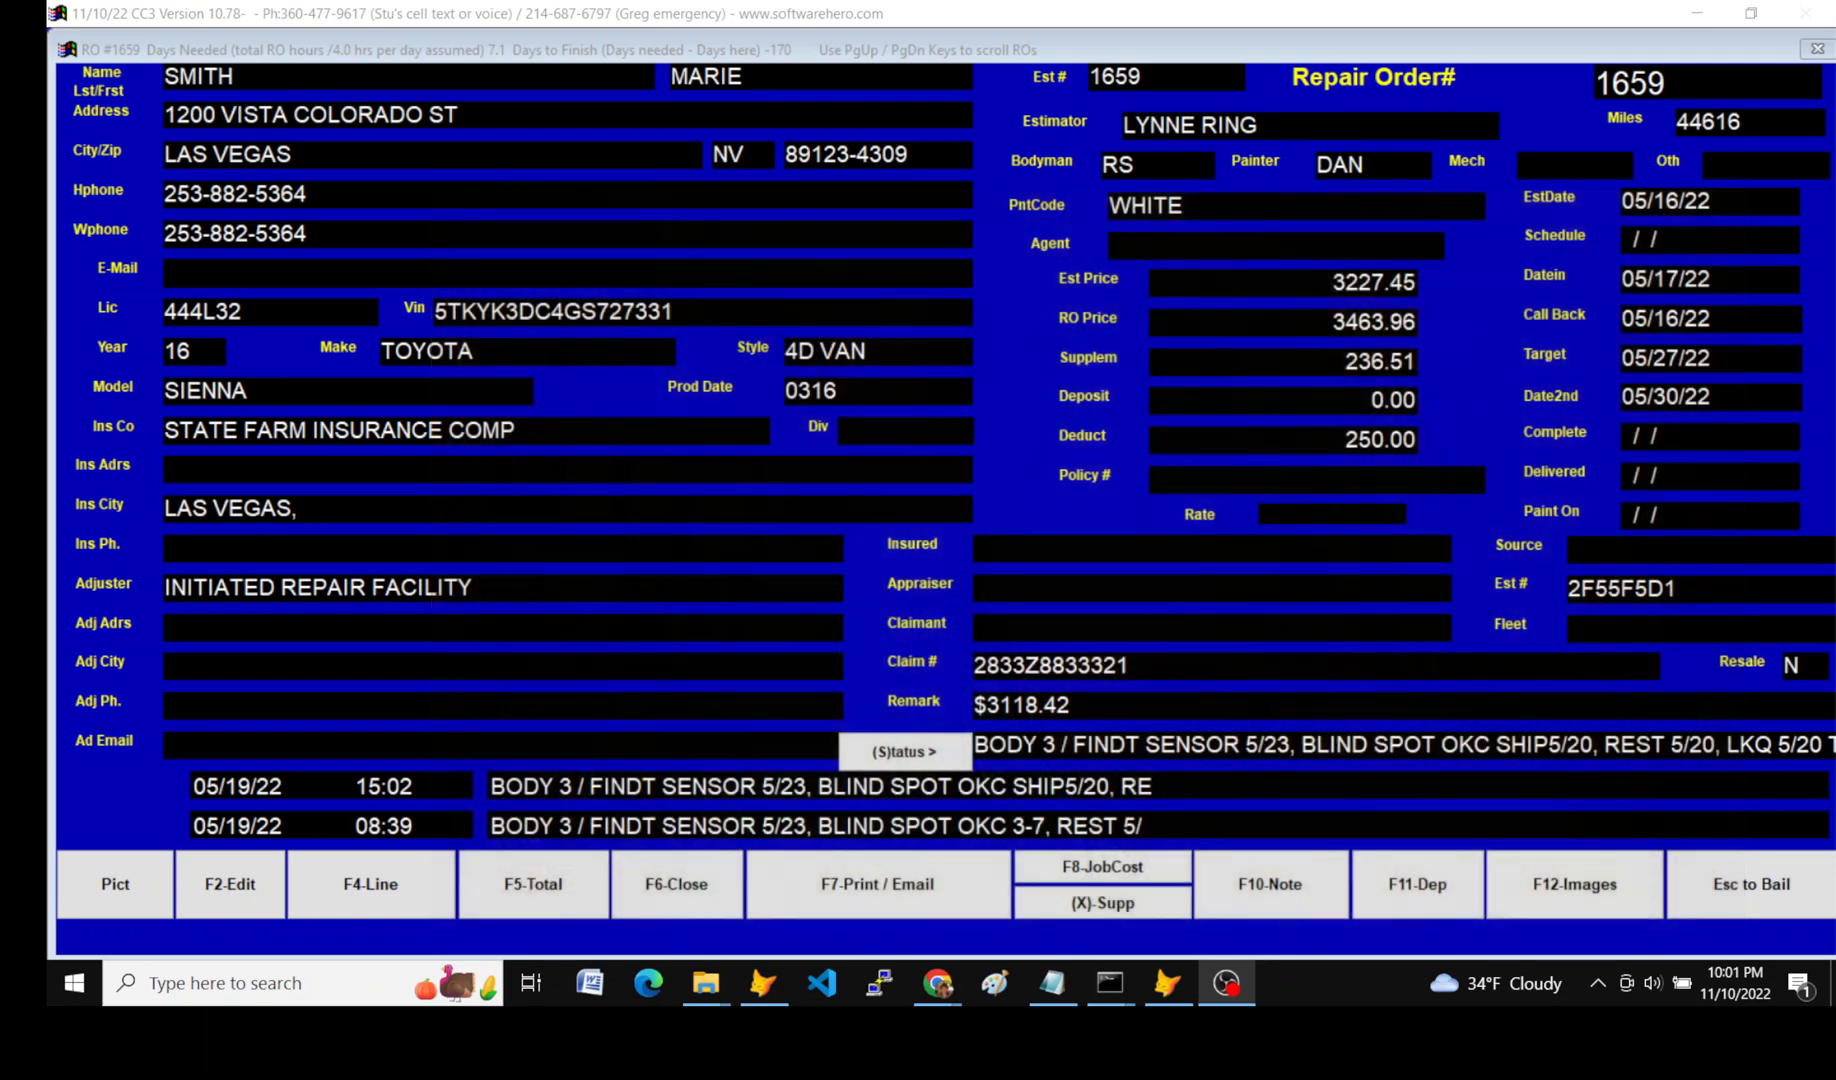
Mark the OEM emblem and OEM nameplate "XLE" lines as returned in the repair order's parts tracking
{"action": "left_click", "coordinate": [370, 896]}
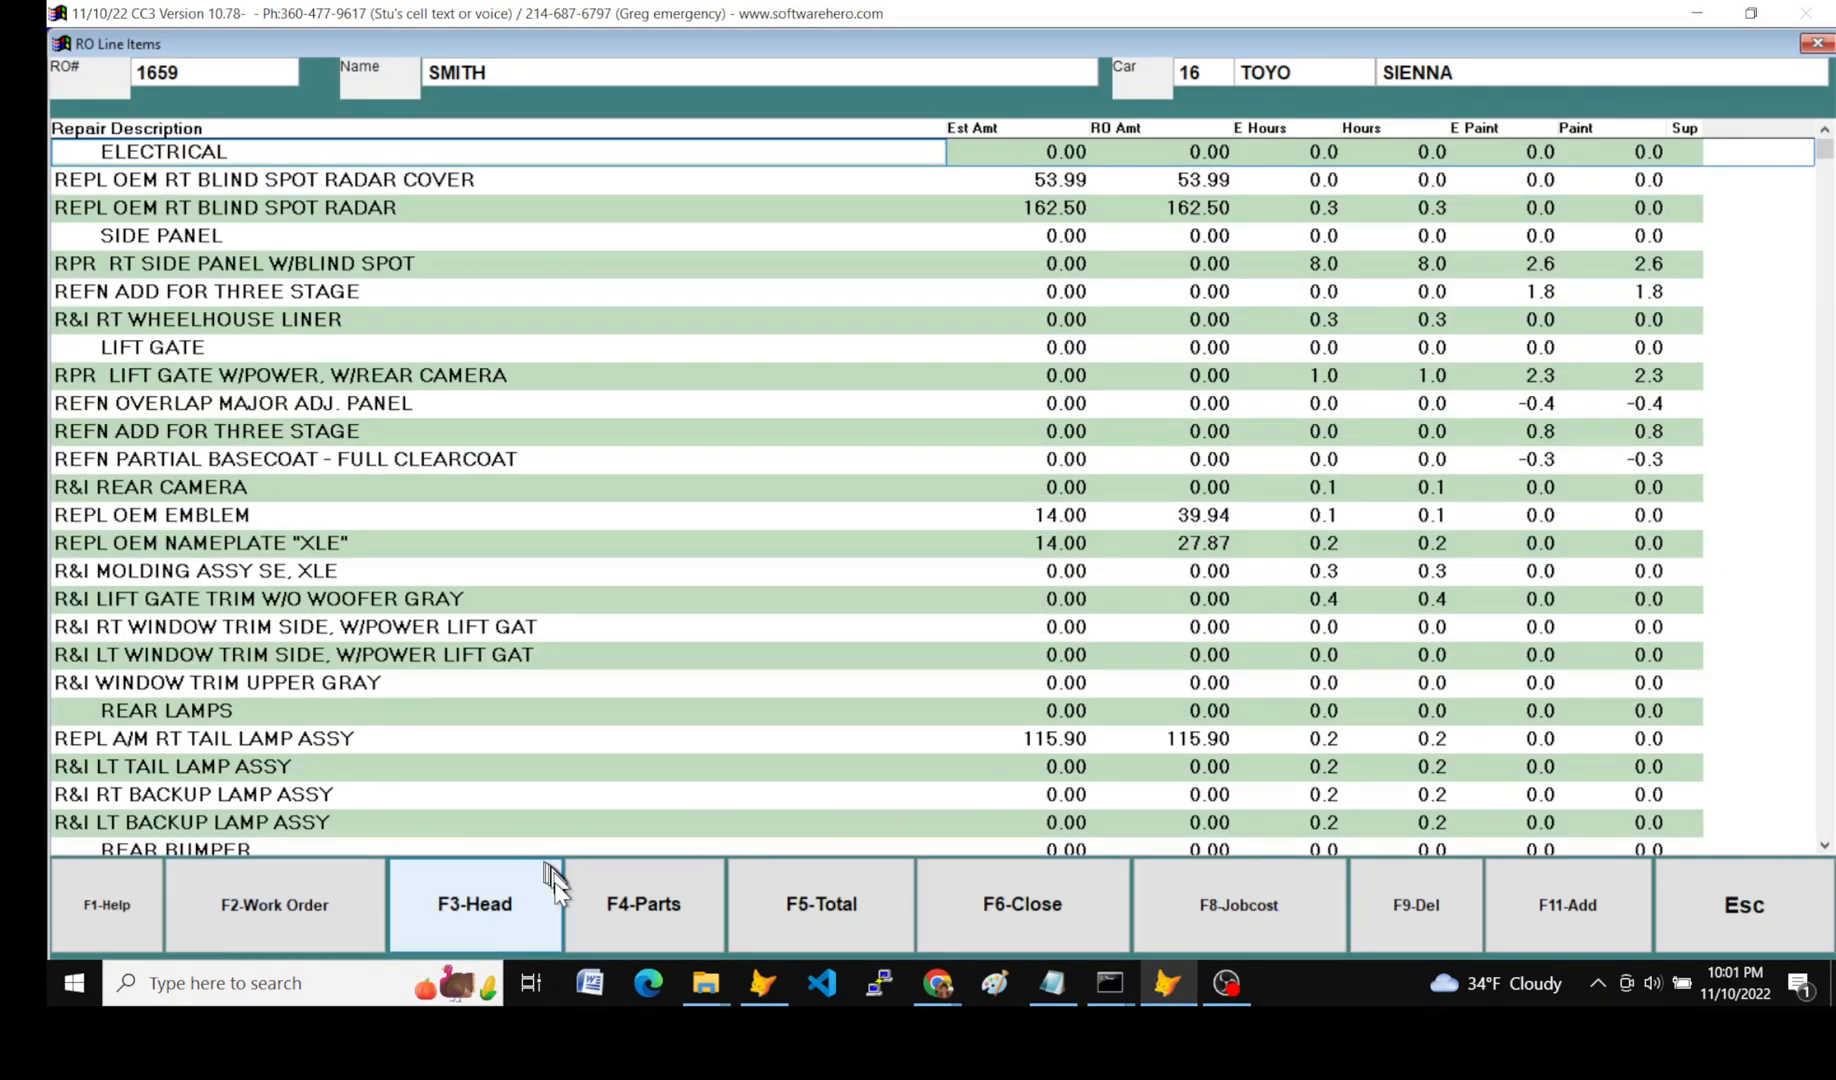
{"action": "left_click", "coordinate": [643, 920]}
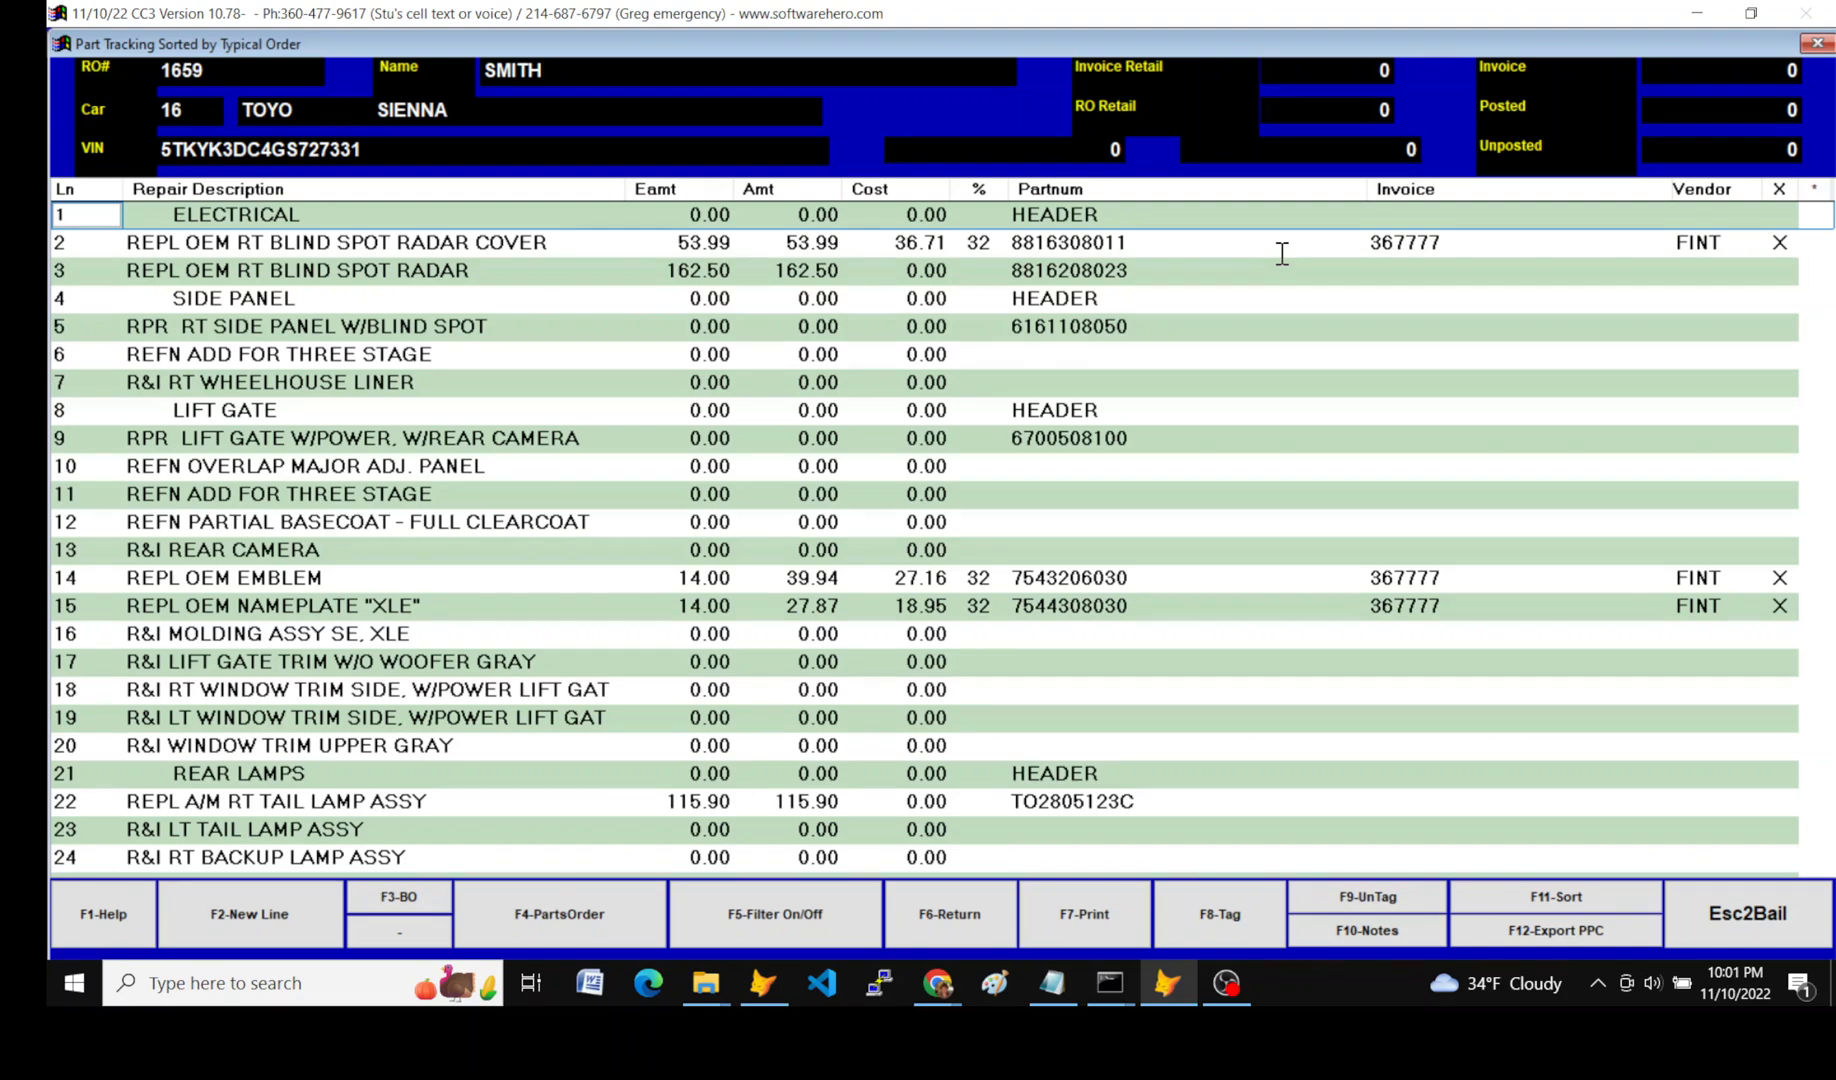
{"action": "left_click", "coordinate": [1316, 242]}
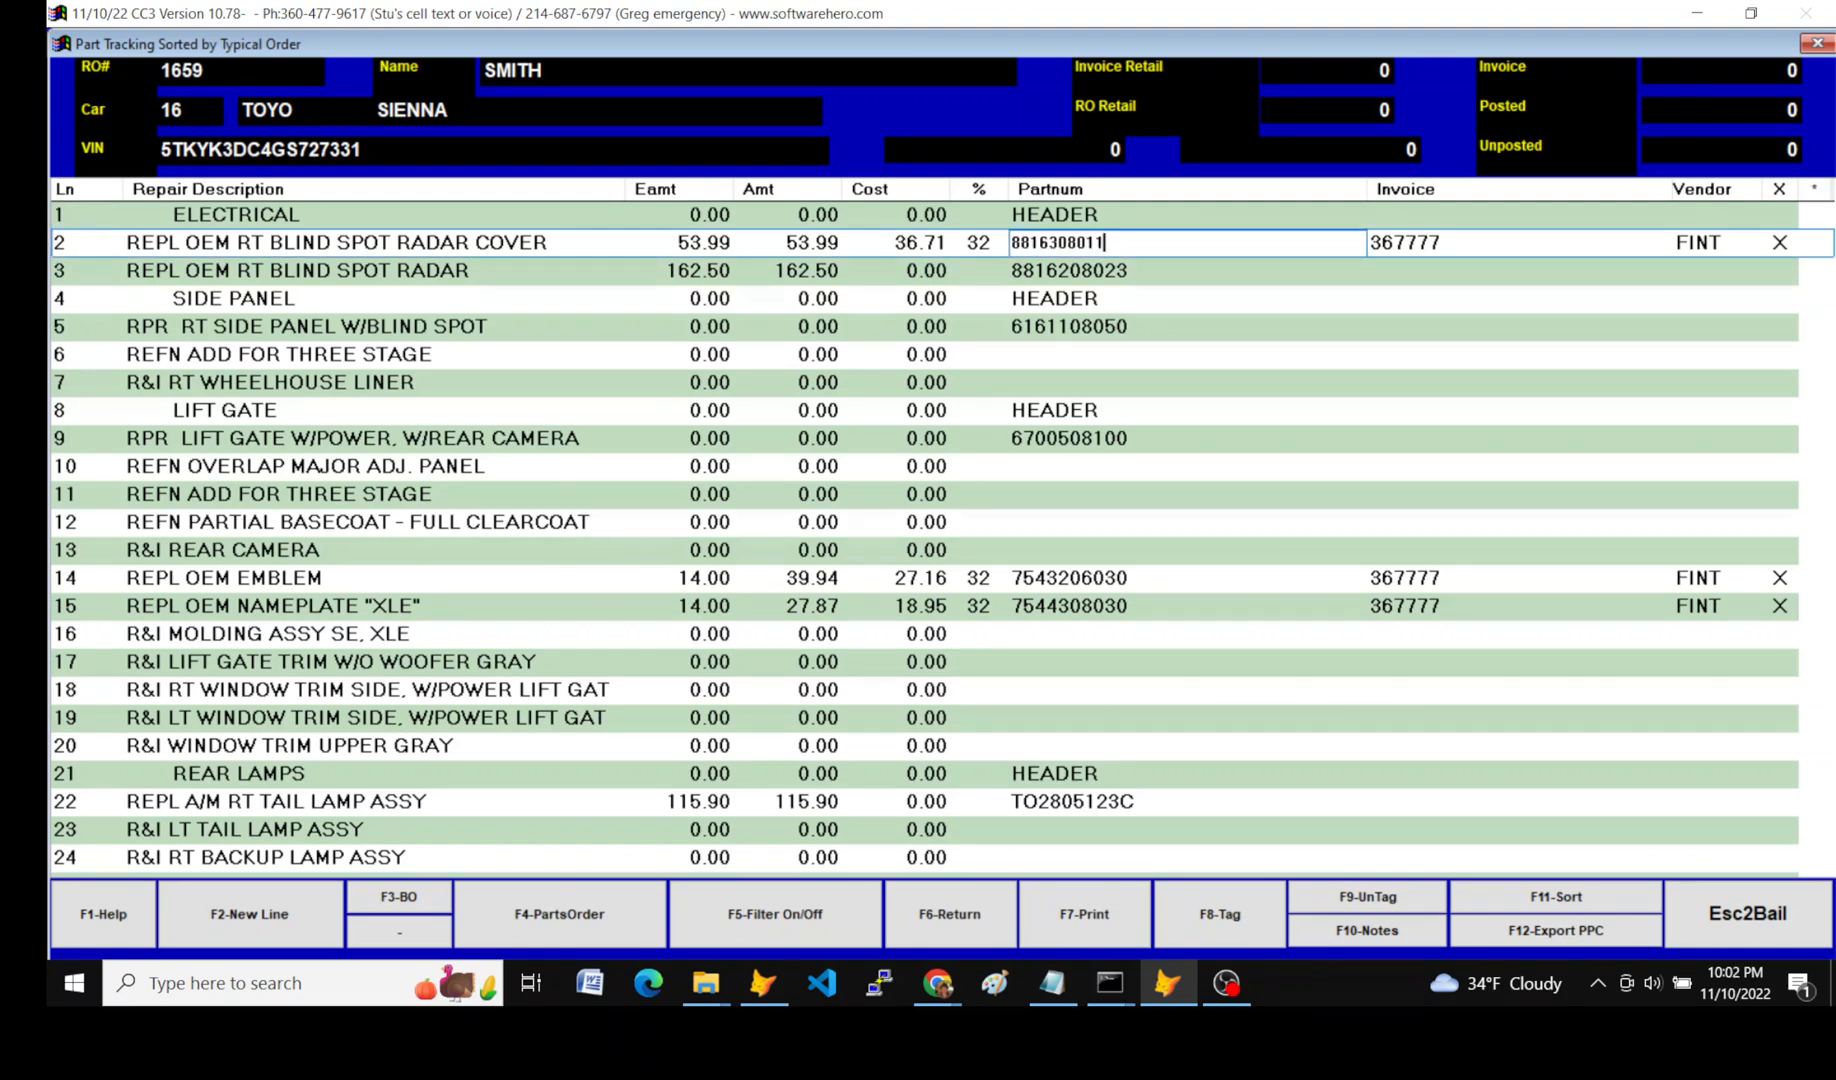
{"action": "left_click", "coordinate": [1160, 578]}
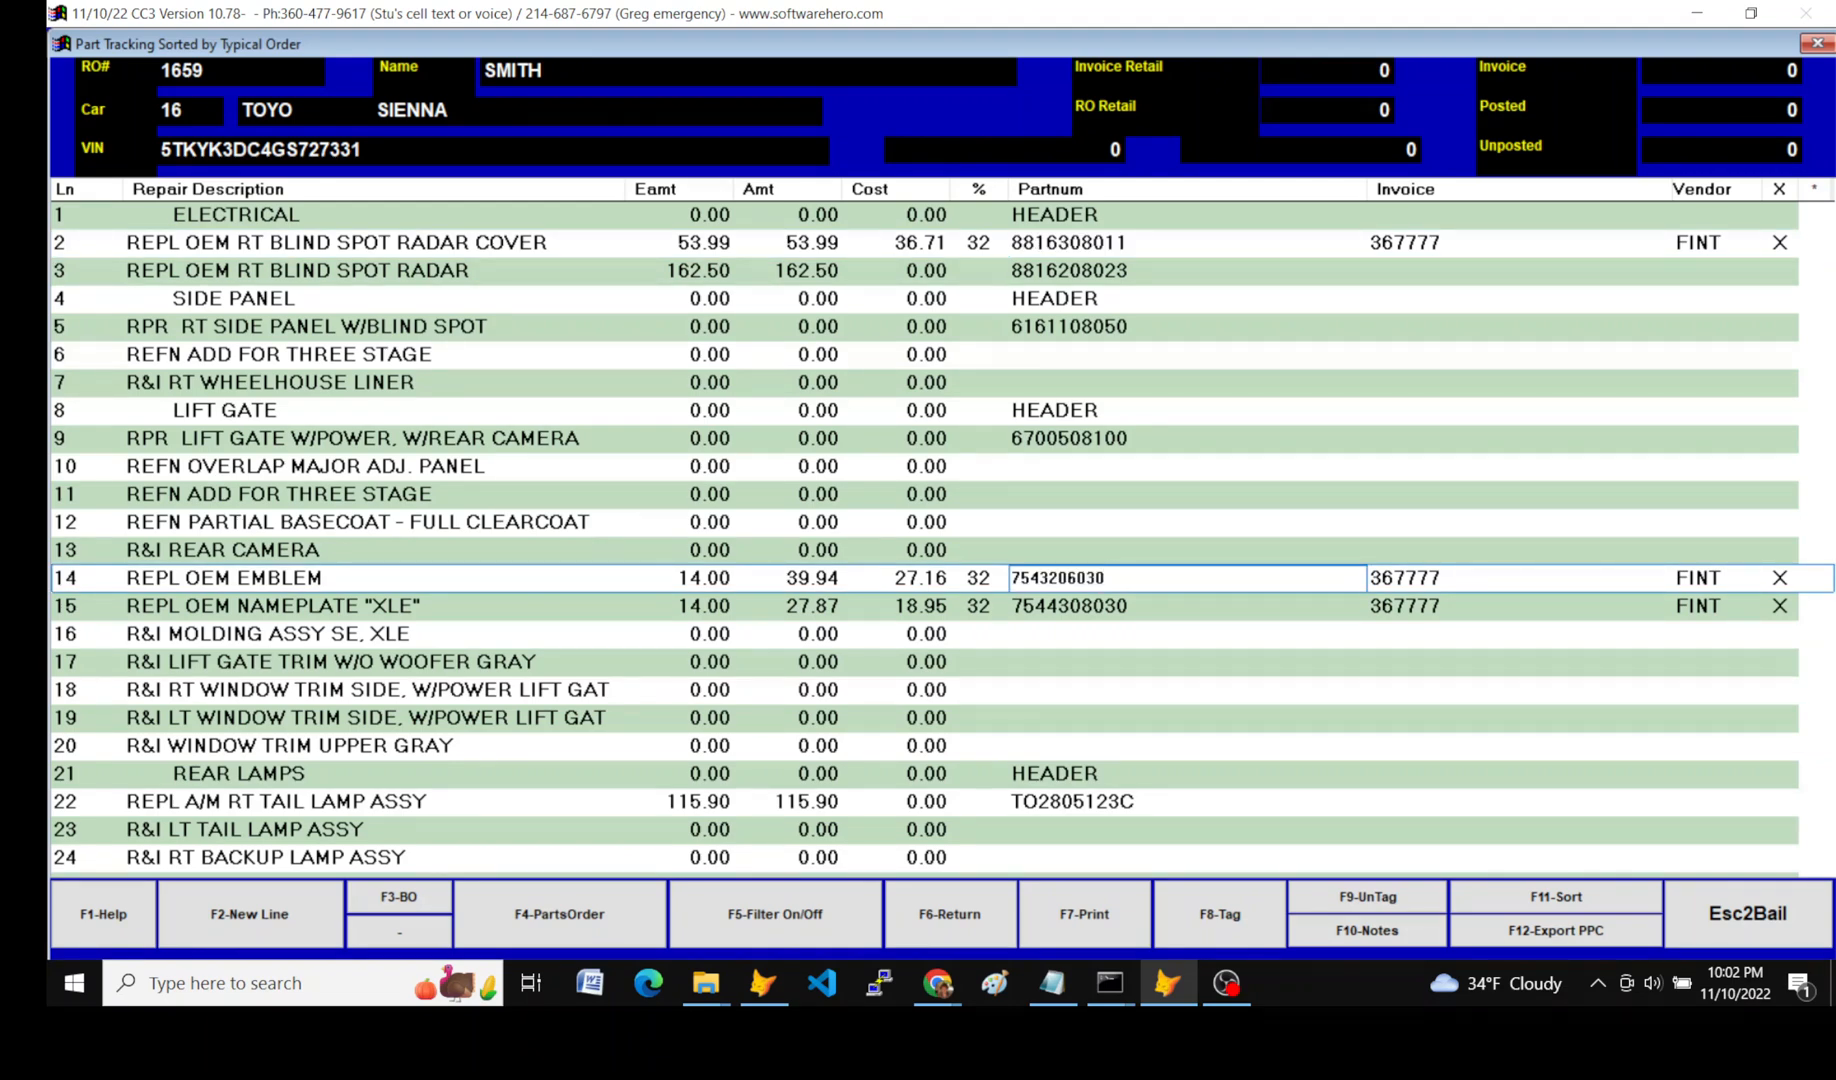
{"action": "left_click", "coordinate": [955, 922]}
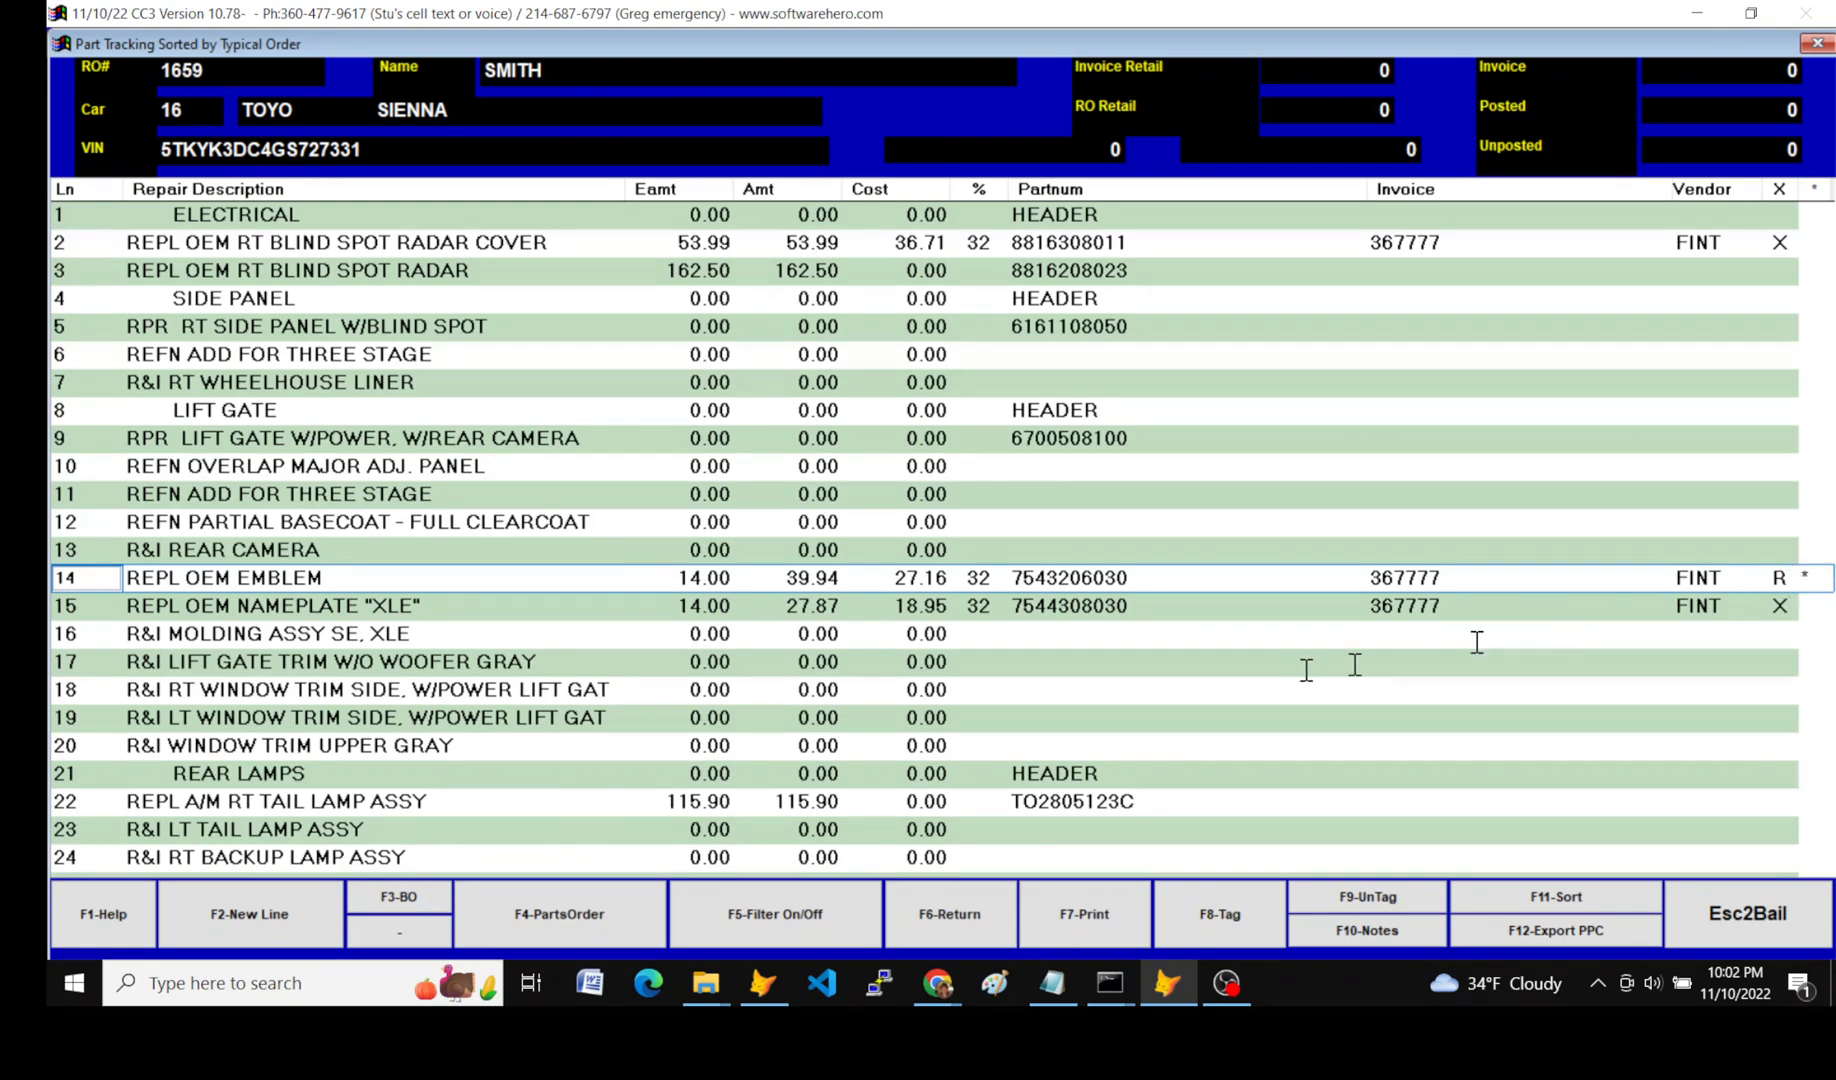
{"action": "left_click", "coordinate": [1057, 610]}
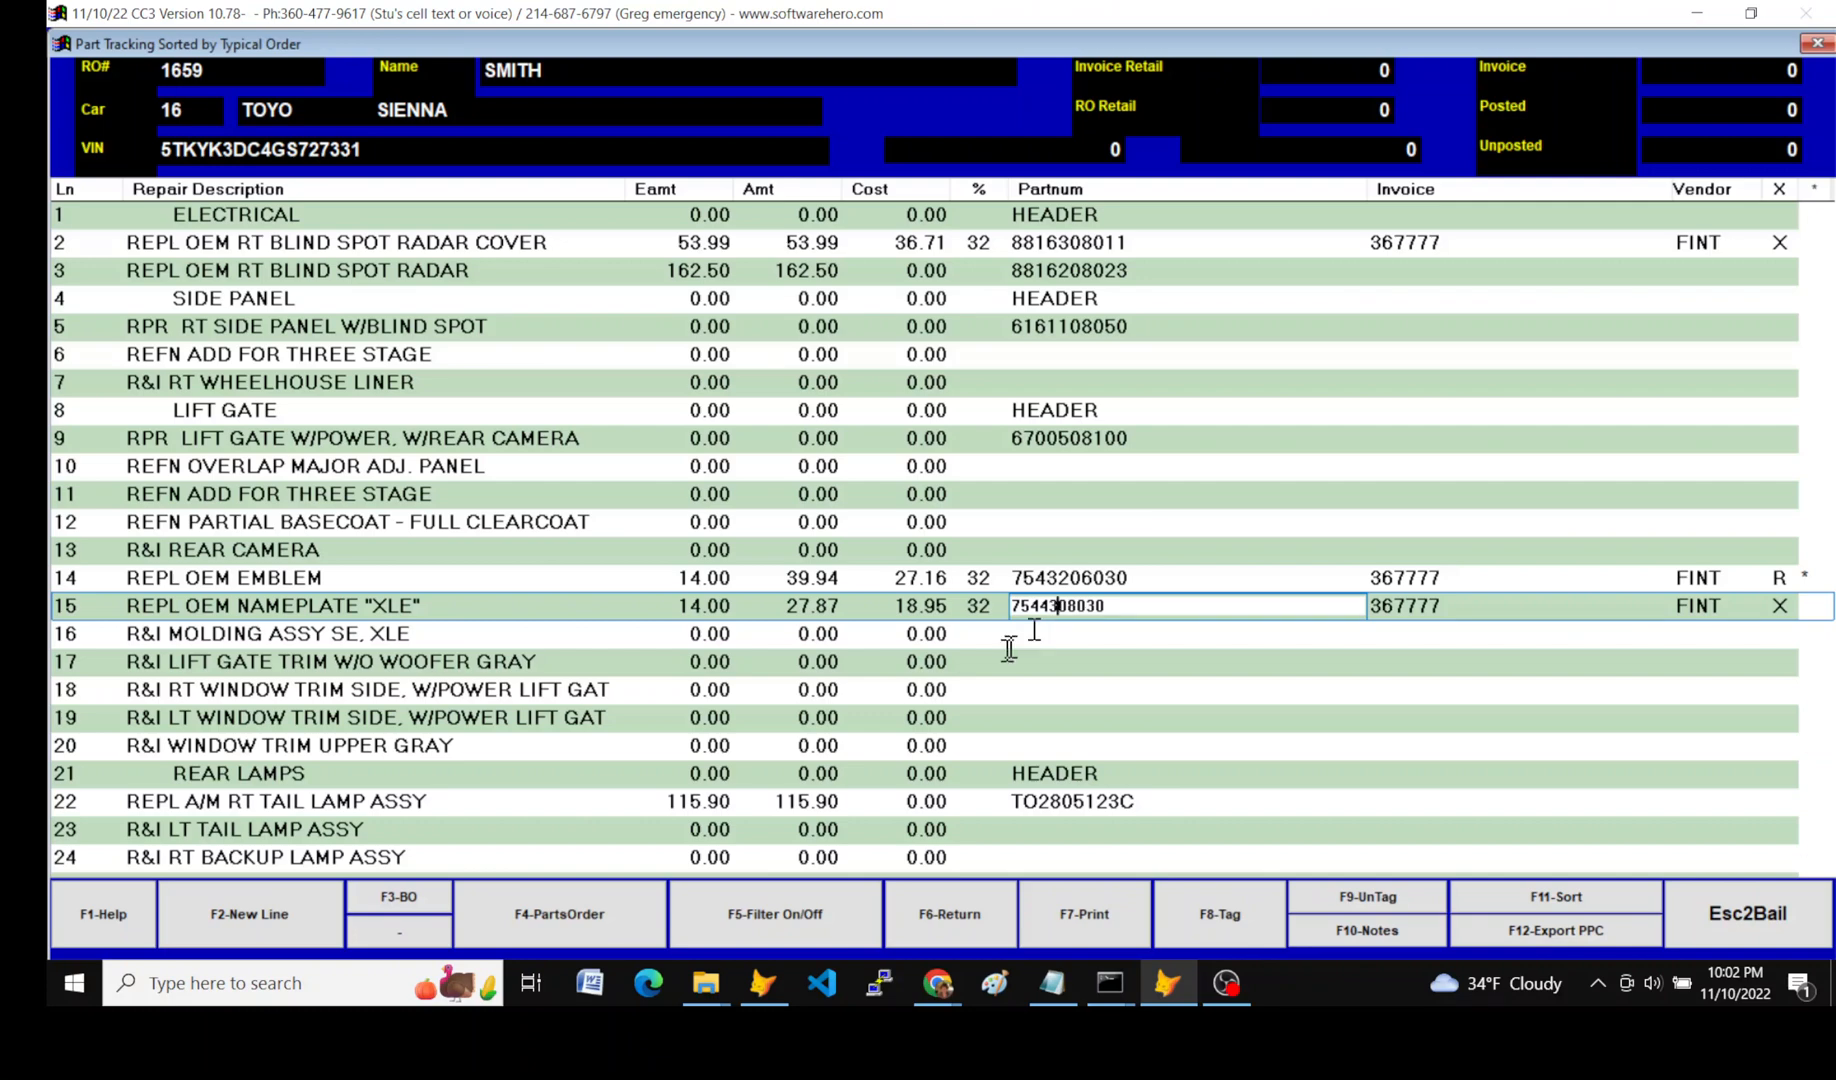
{"action": "left_click", "coordinate": [962, 935]}
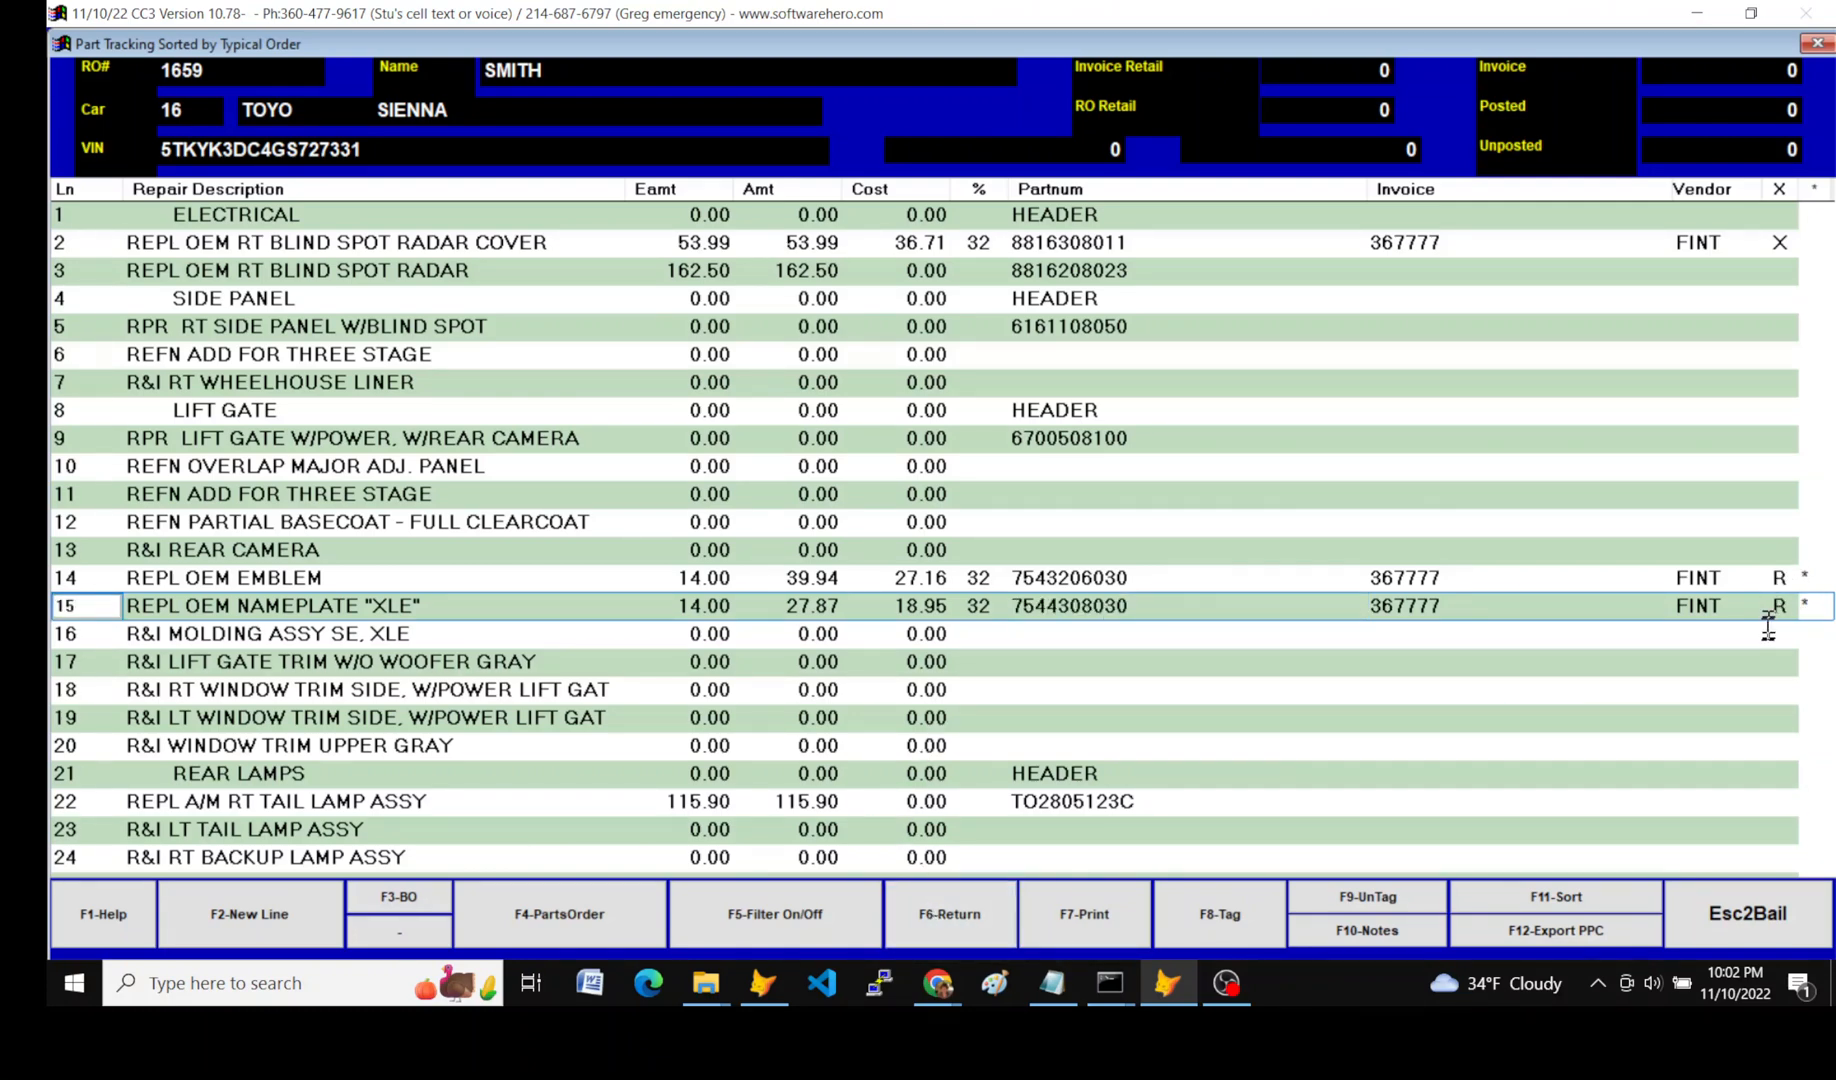
Process the return to Findlay Toyota with the reason NOT GOOD ENOUGH, without saving the return slip as a PDF
{"action": "left_click", "coordinate": [1741, 919]}
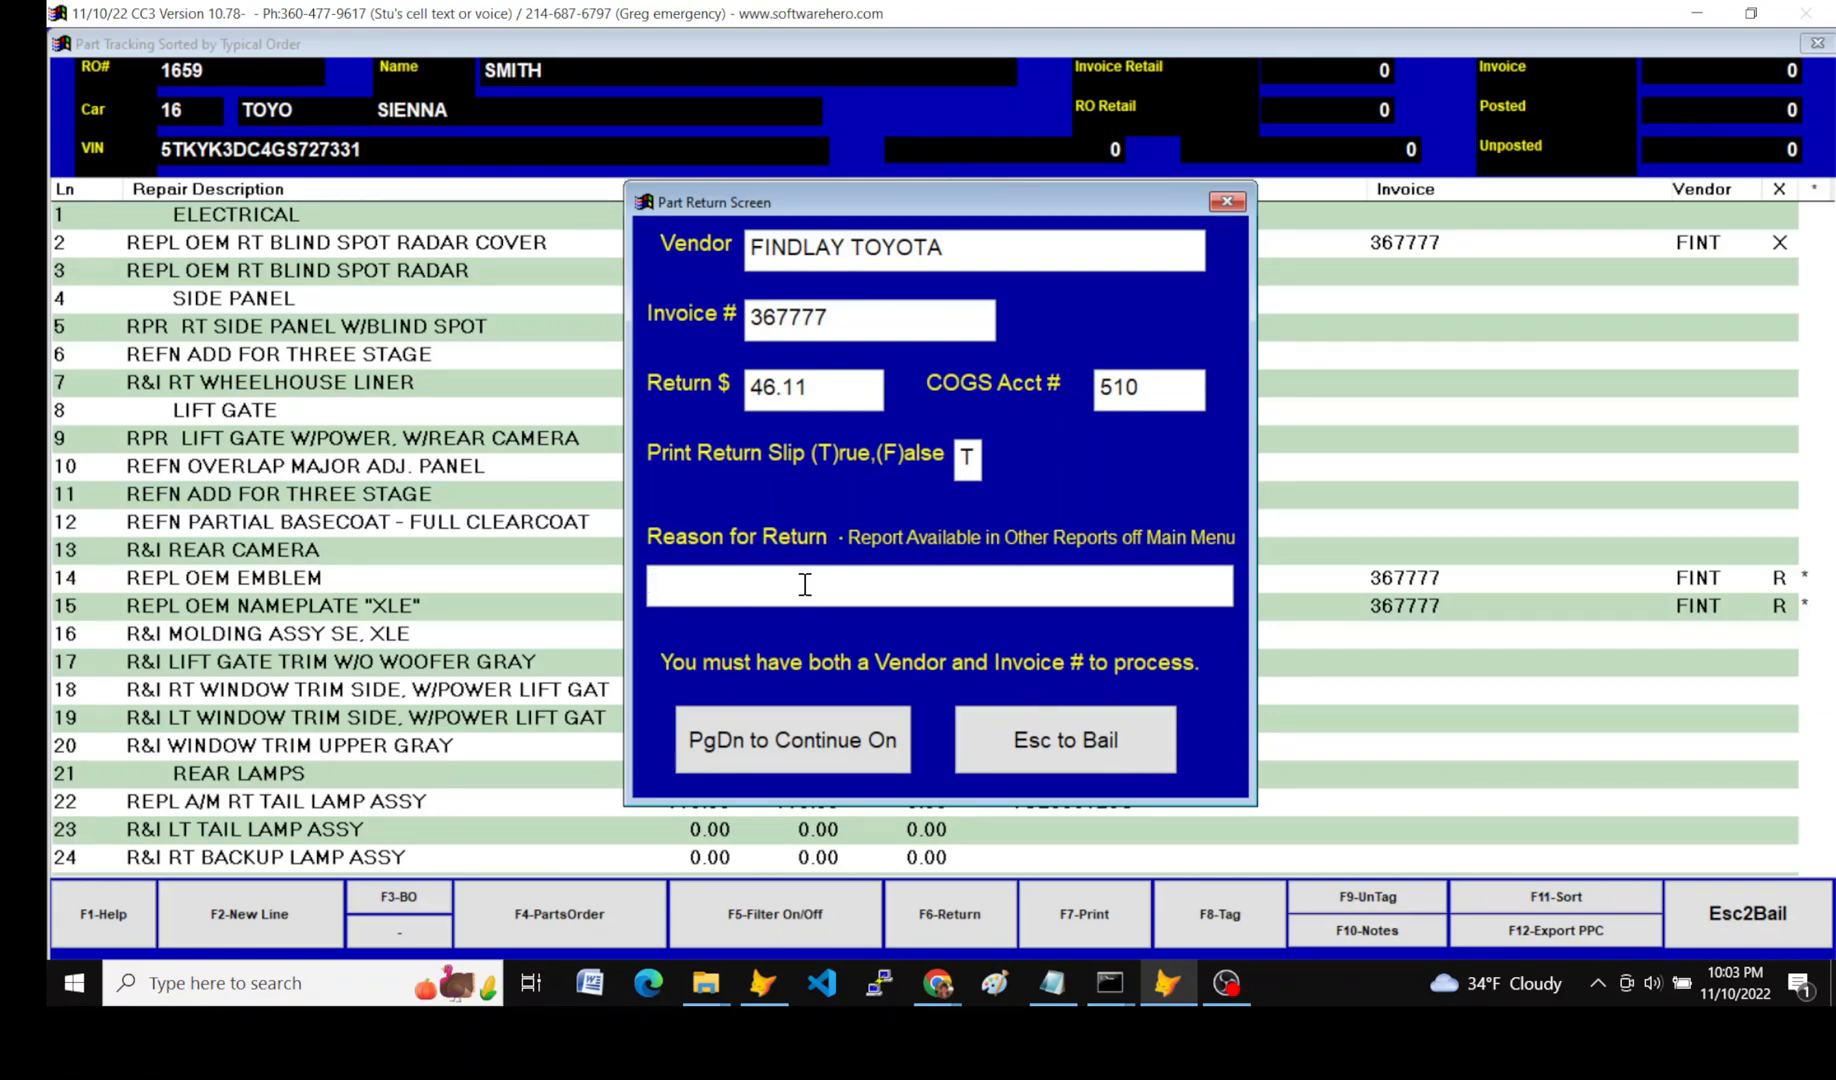
{"action": "type", "text": "NOT GOOD ENOUGH"}
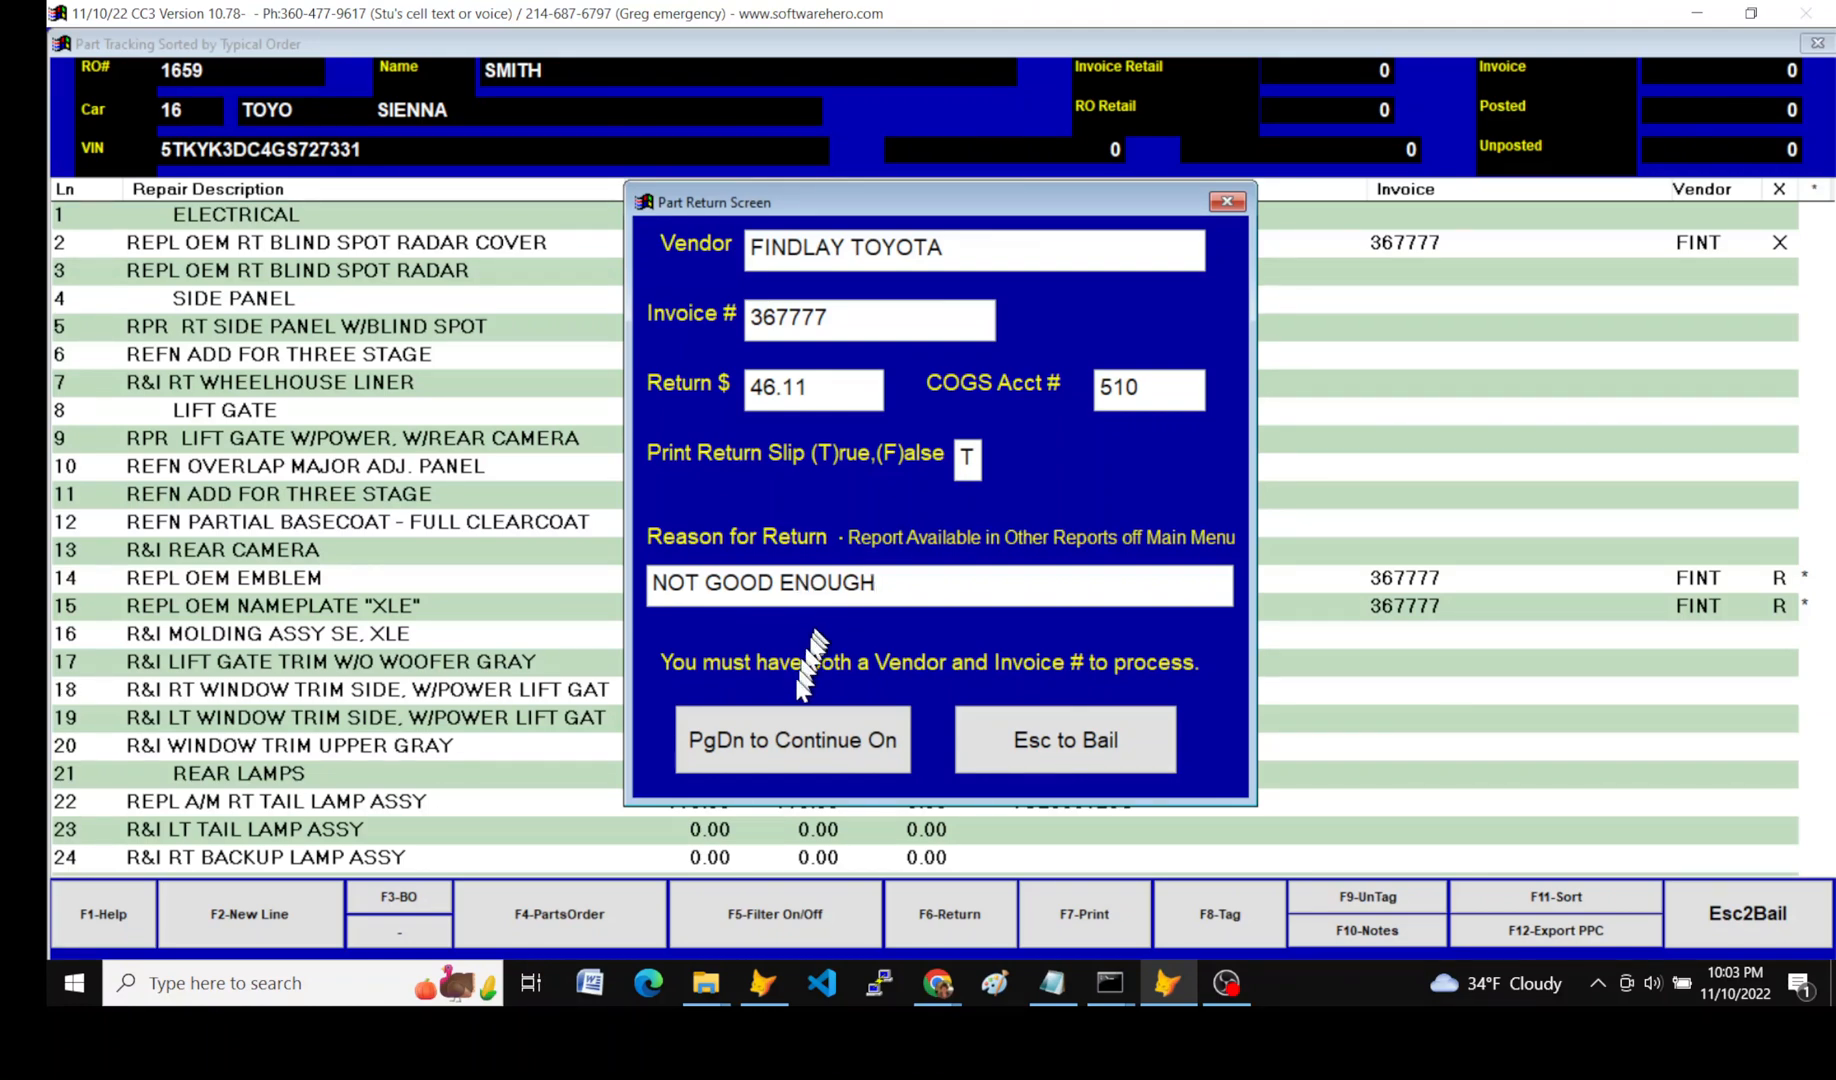
{"action": "left_click", "coordinate": [792, 746]}
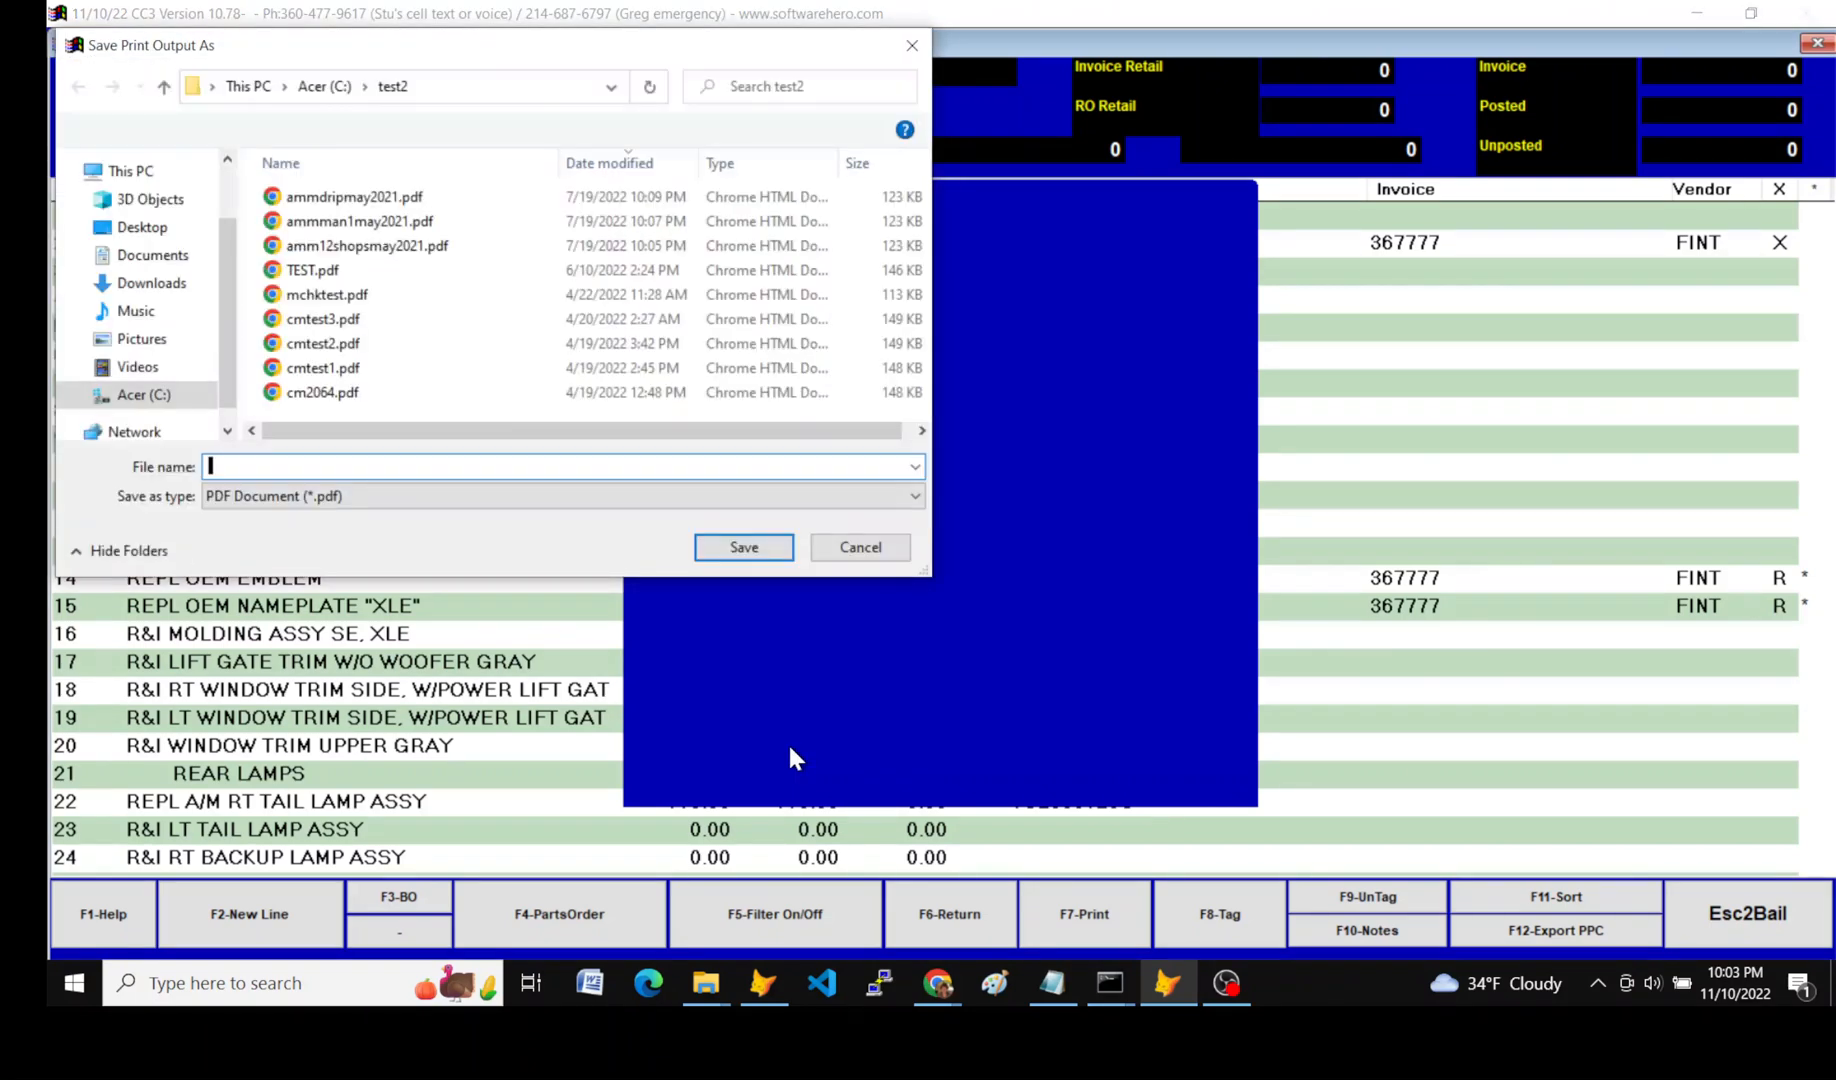
{"action": "left_click", "coordinate": [860, 547]}
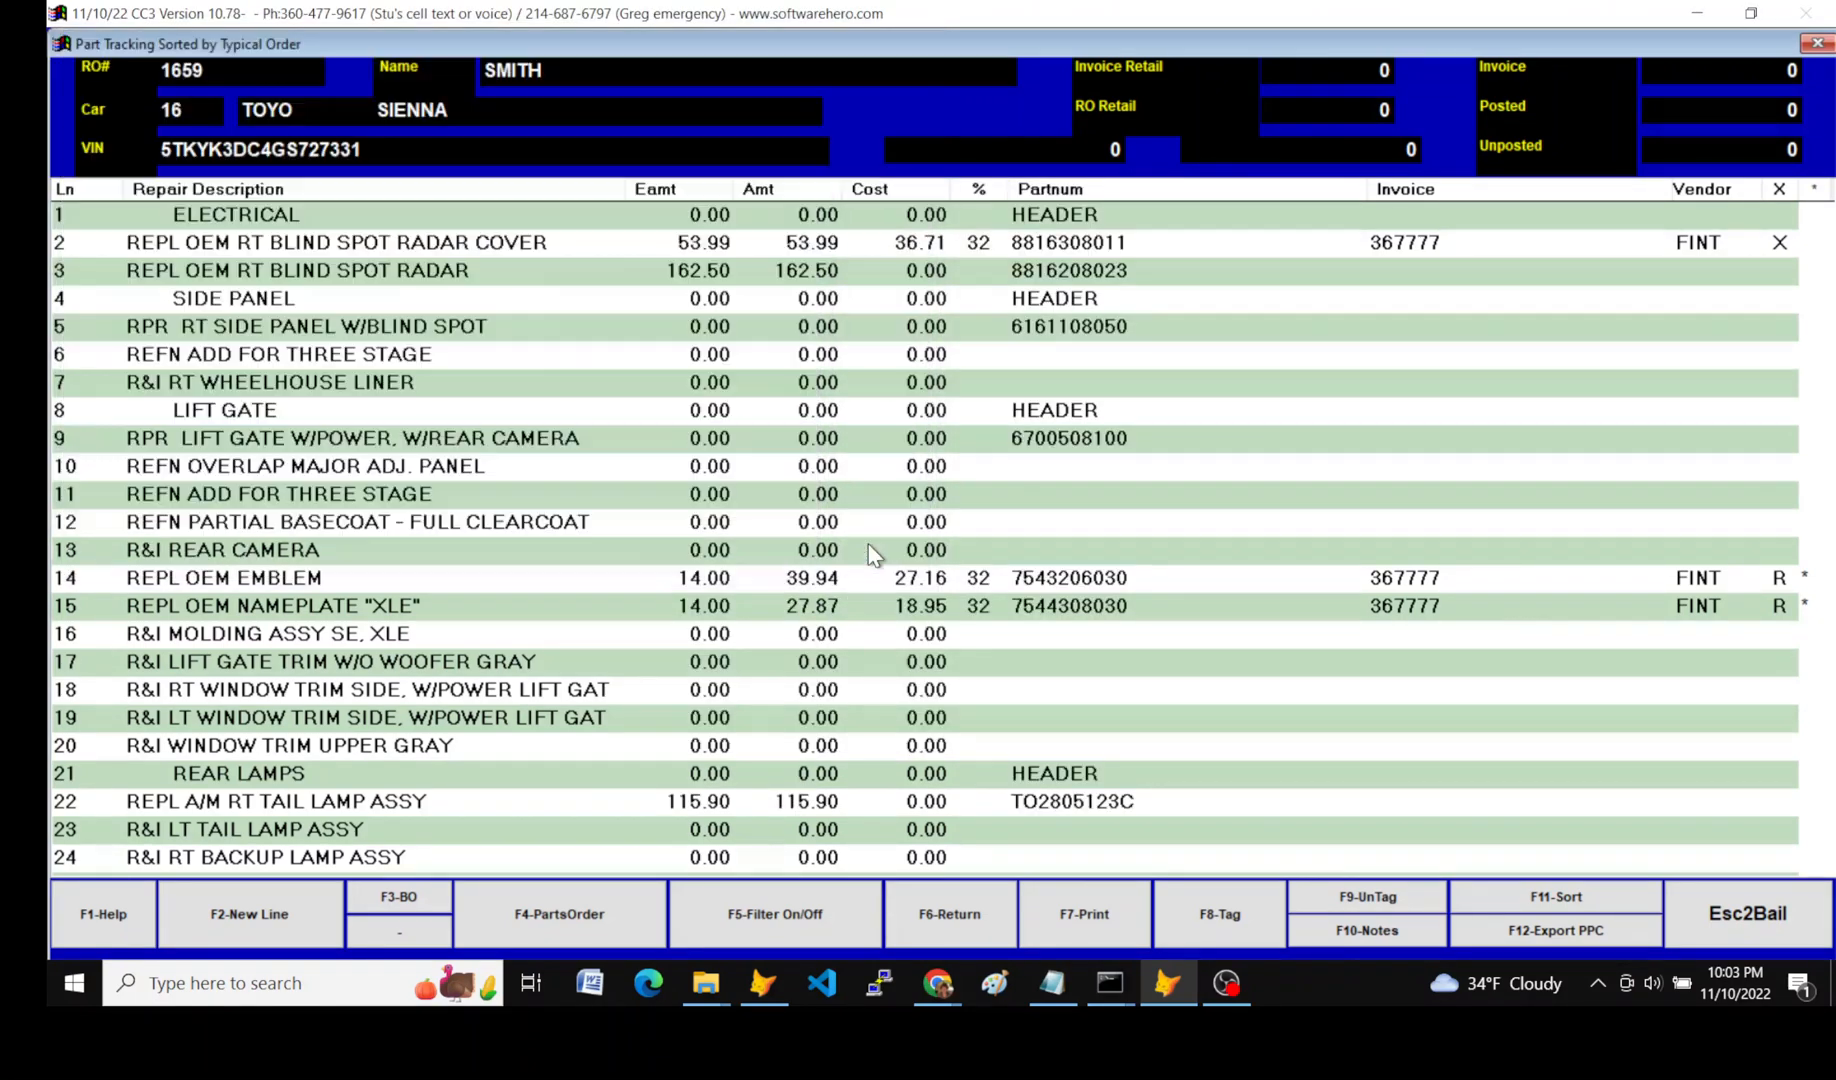
{"action": "left_click", "coordinate": [975, 558]}
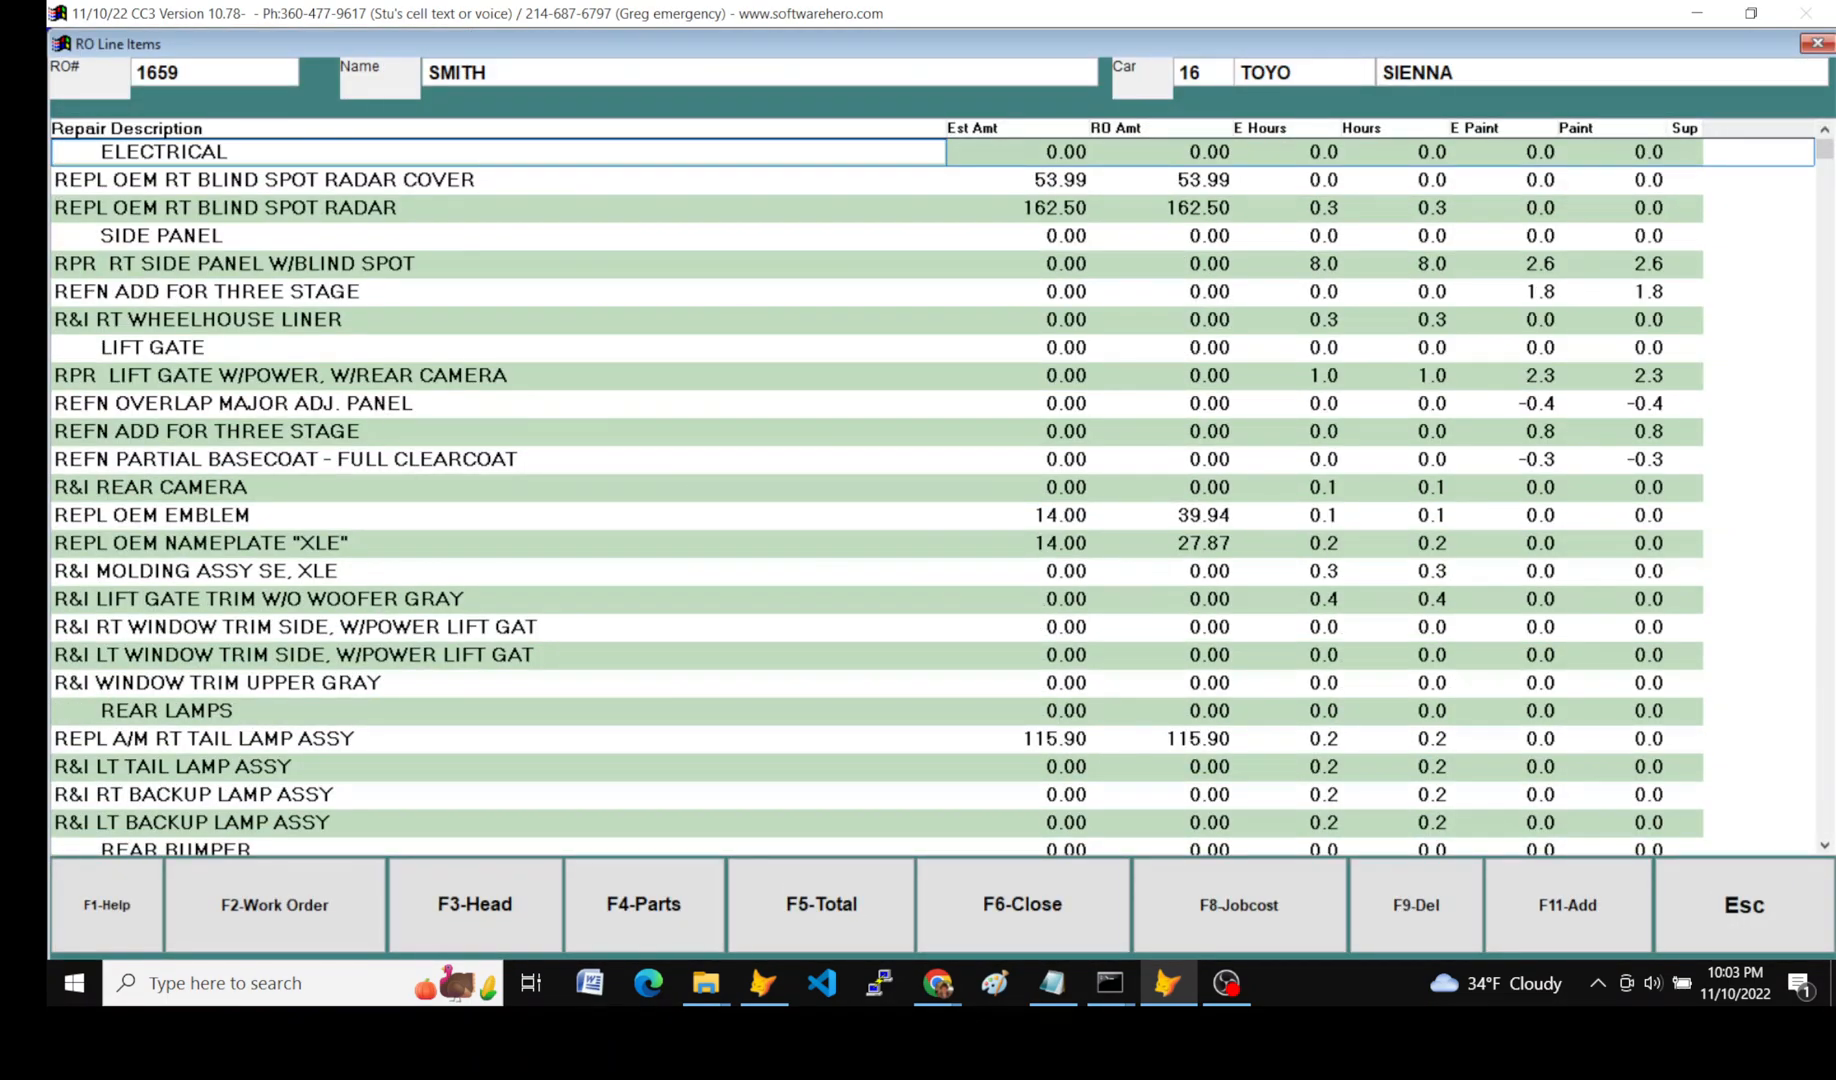
Go back to the repair order and examine the vendor entries behind the parts cost in its closeout figures
{"action": "key", "text": "alt+Tab"}
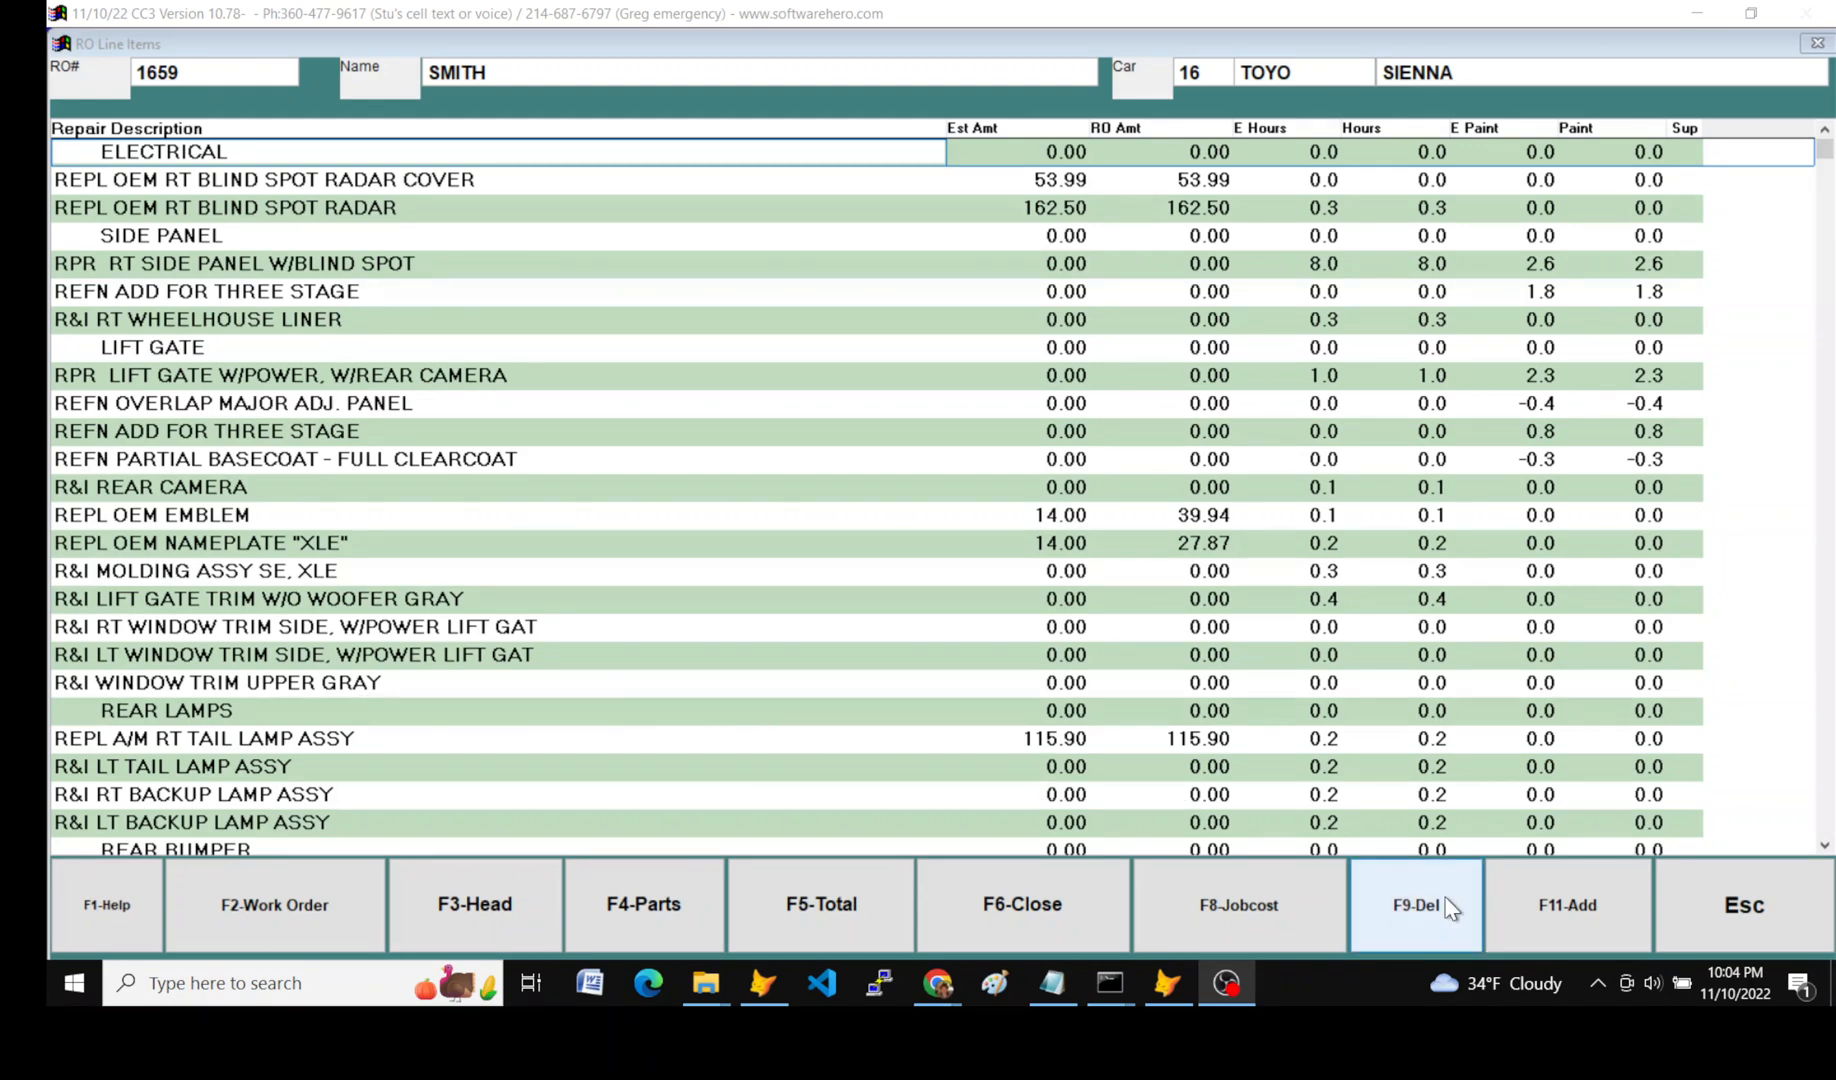
{"action": "left_click", "coordinate": [1740, 912]}
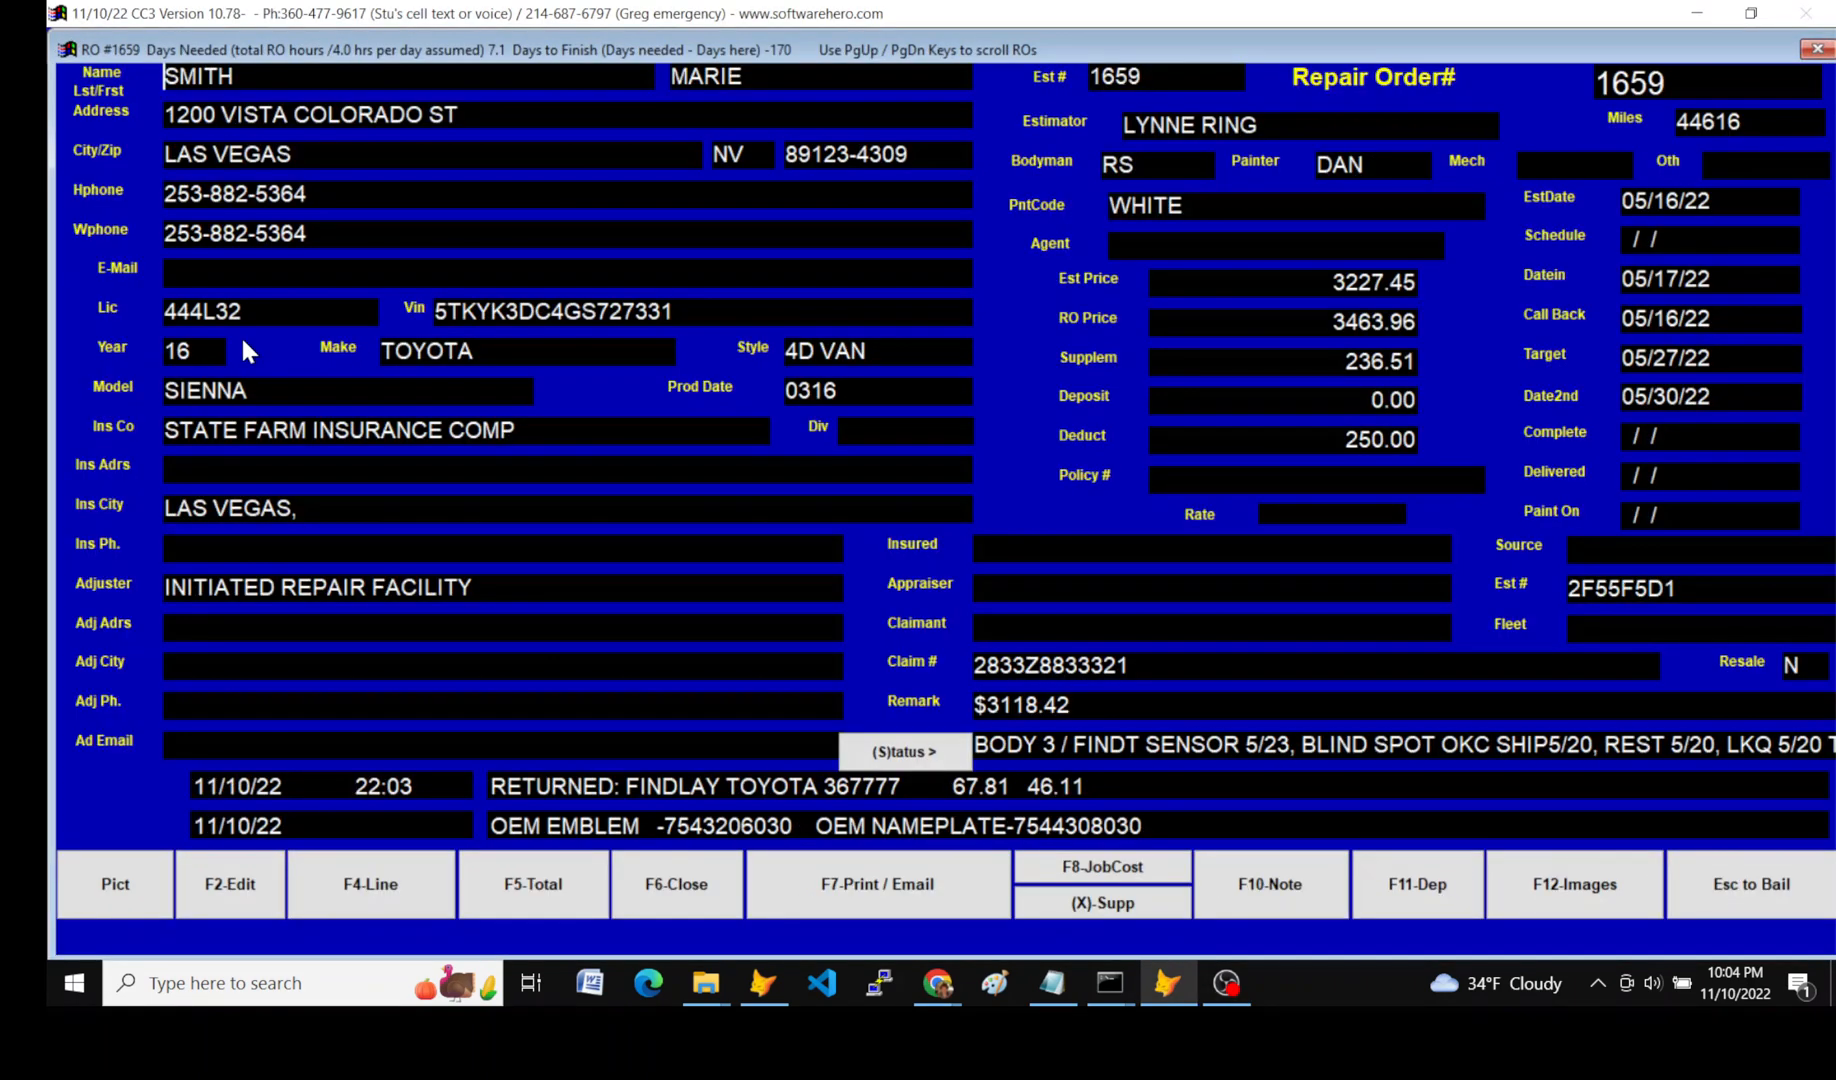
{"action": "left_click", "coordinate": [668, 883]}
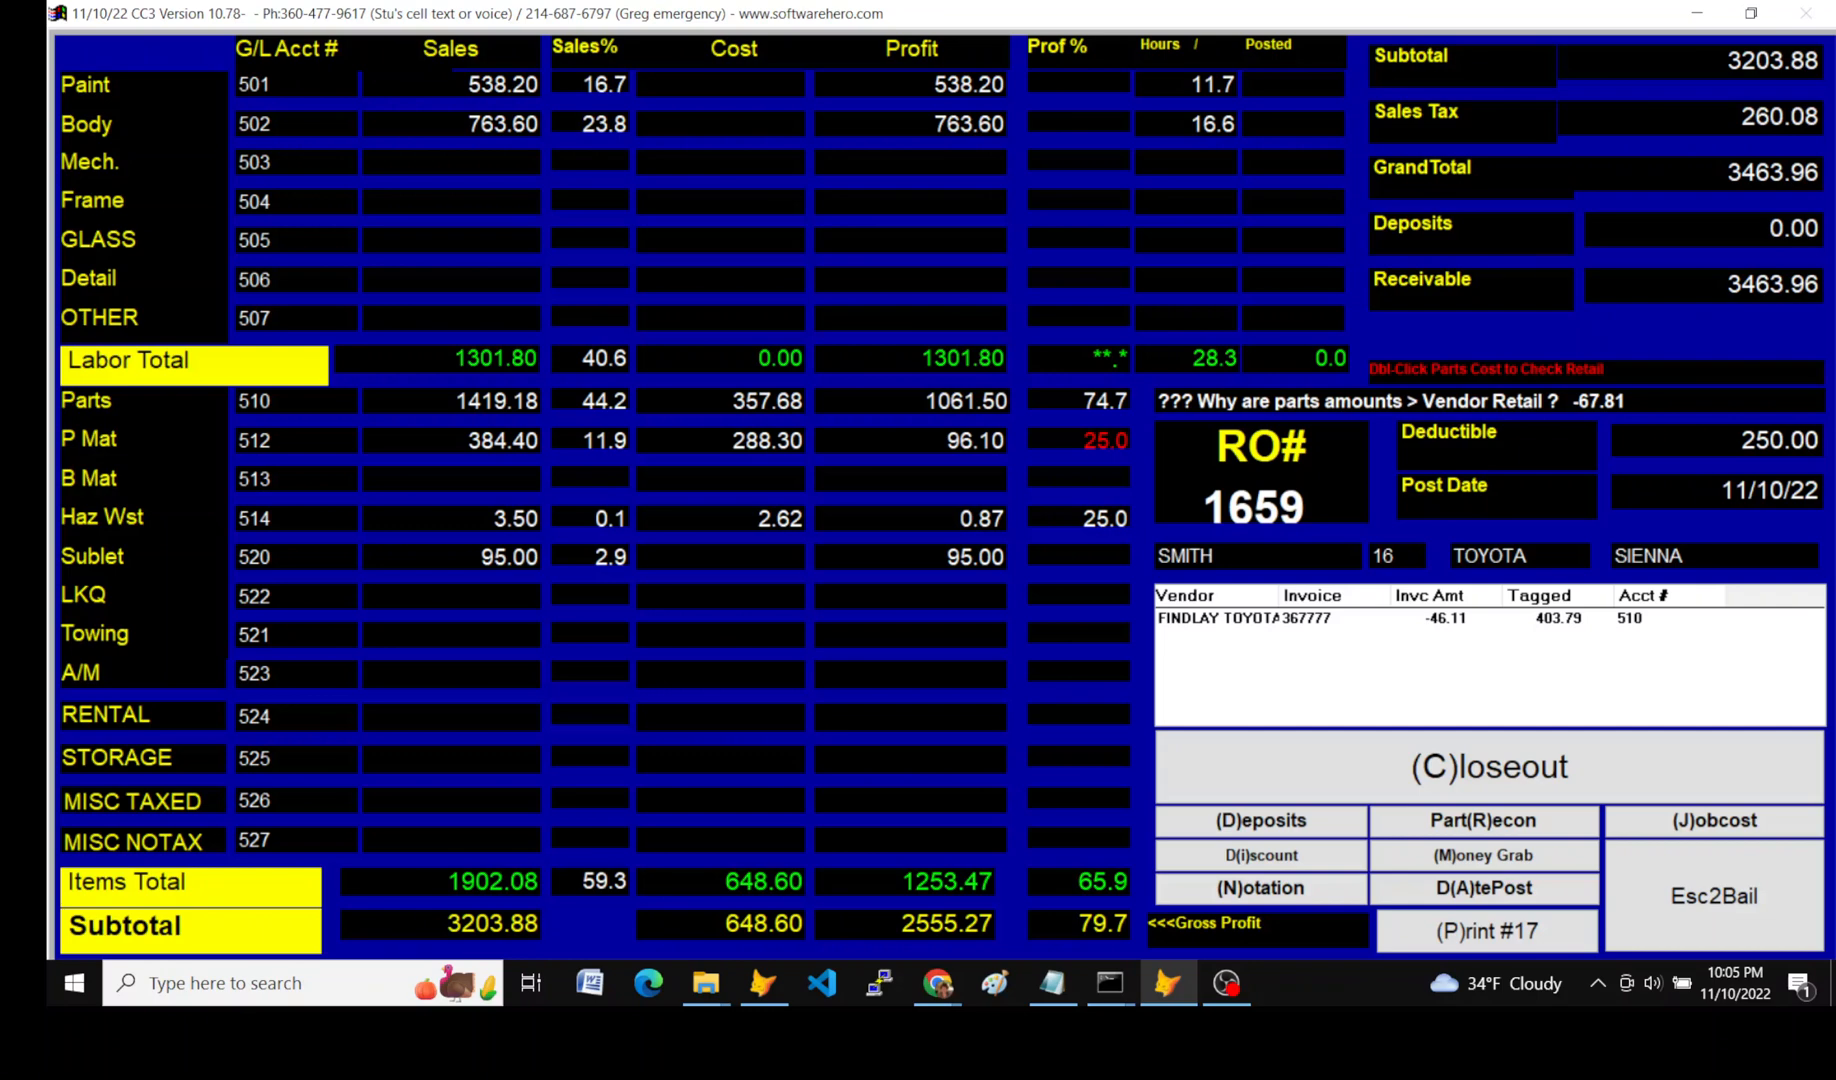
{"action": "double_click", "coordinate": [736, 402]}
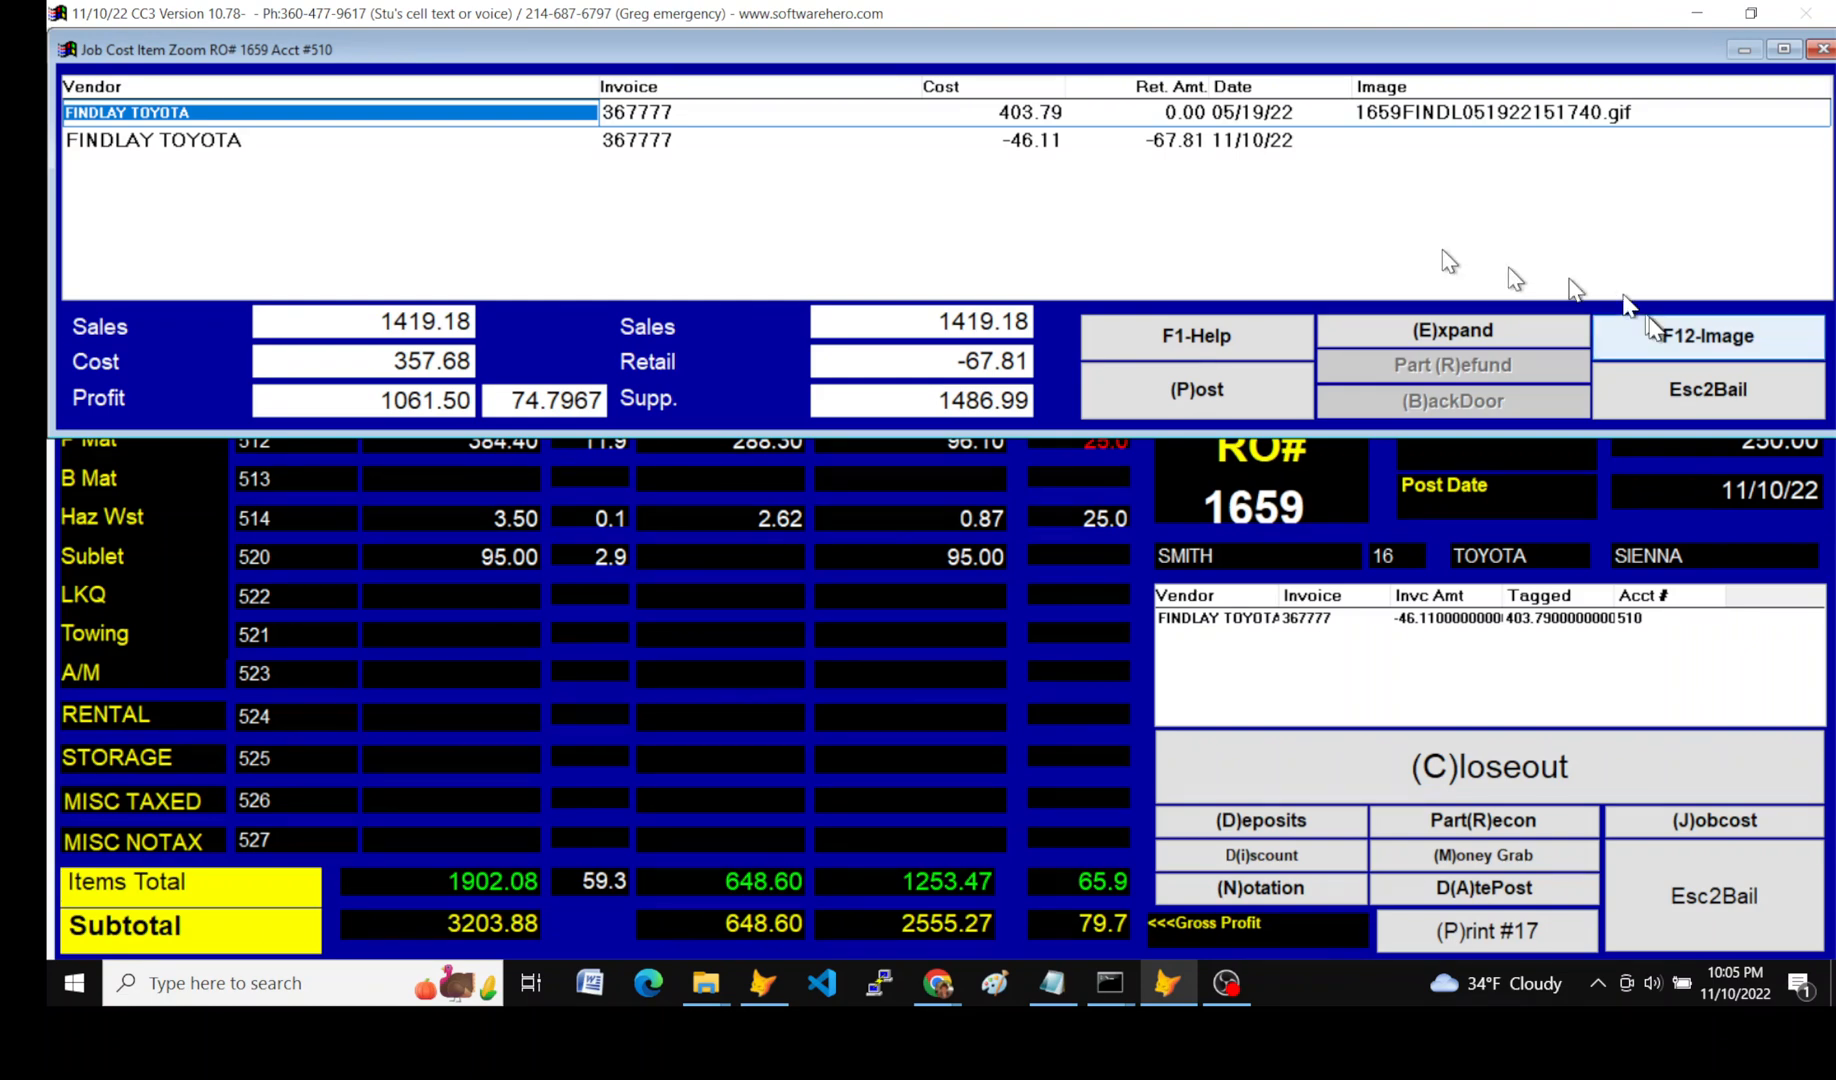
{"action": "left_click", "coordinate": [1703, 396]}
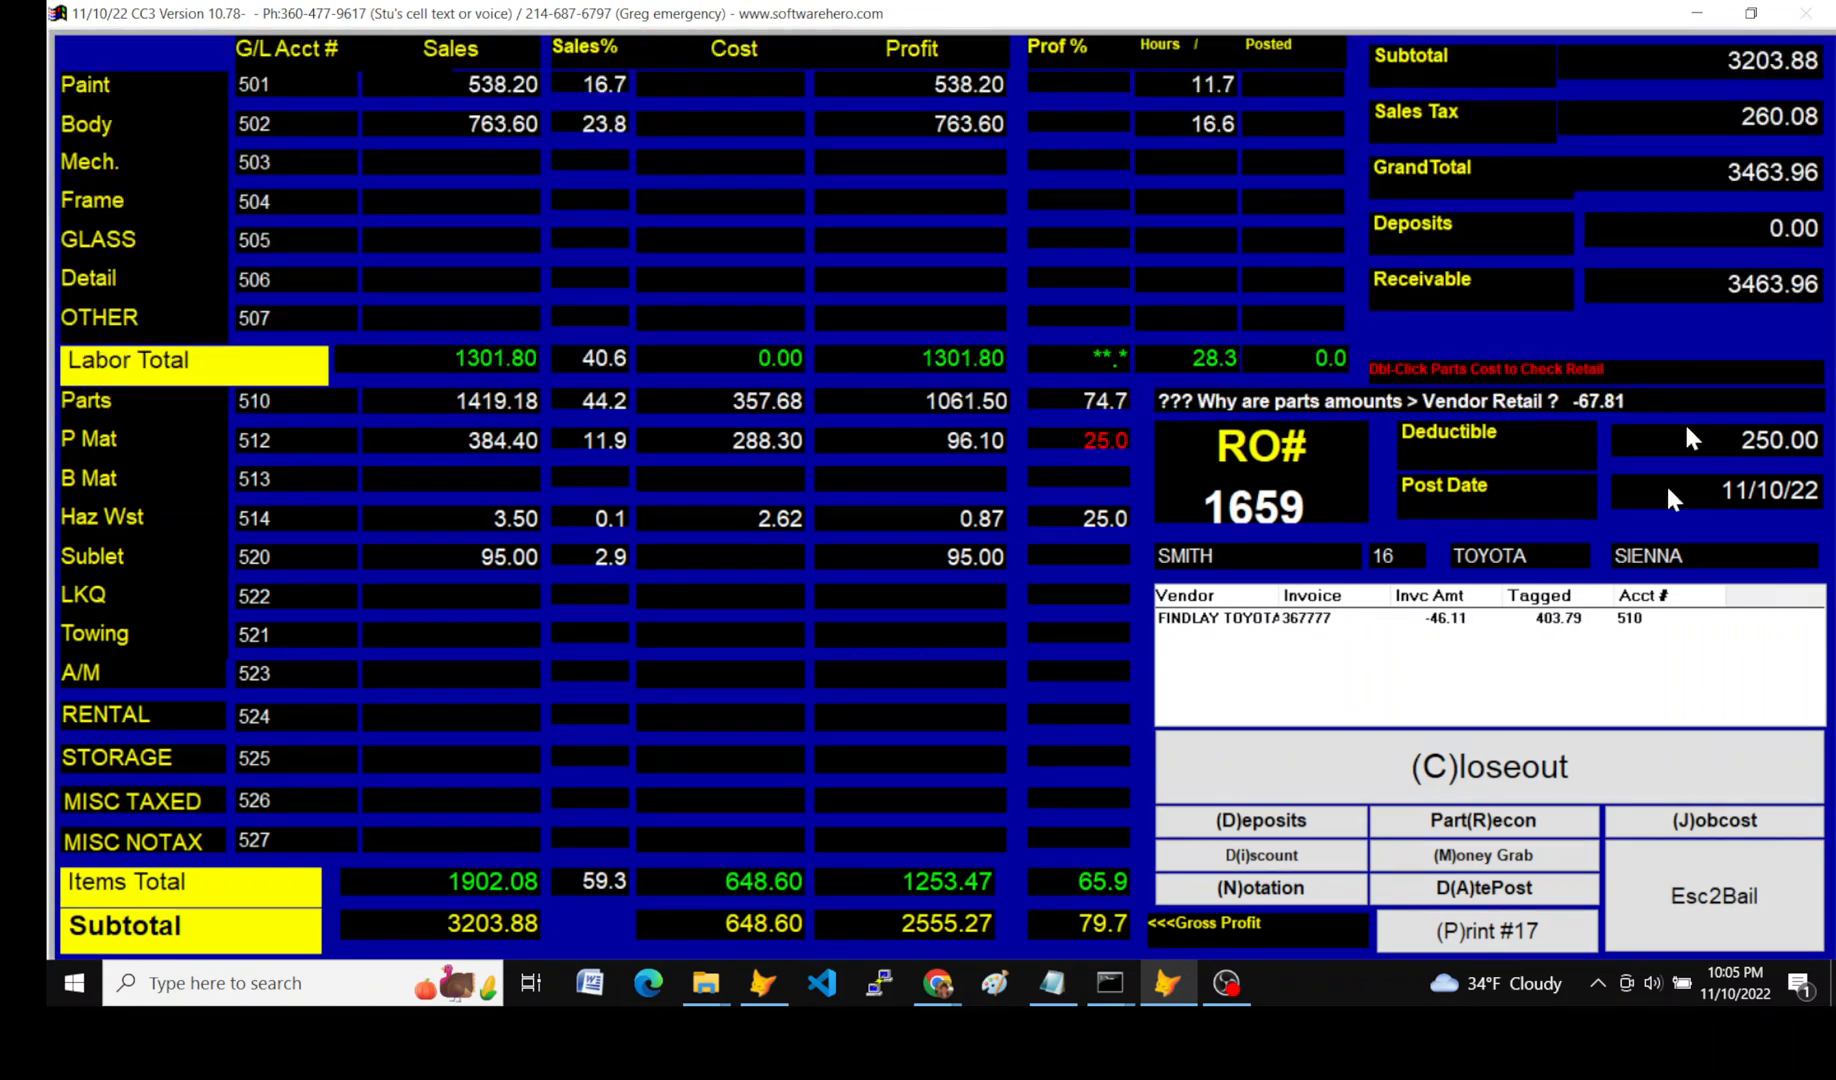
{"action": "left_click", "coordinate": [1691, 901]}
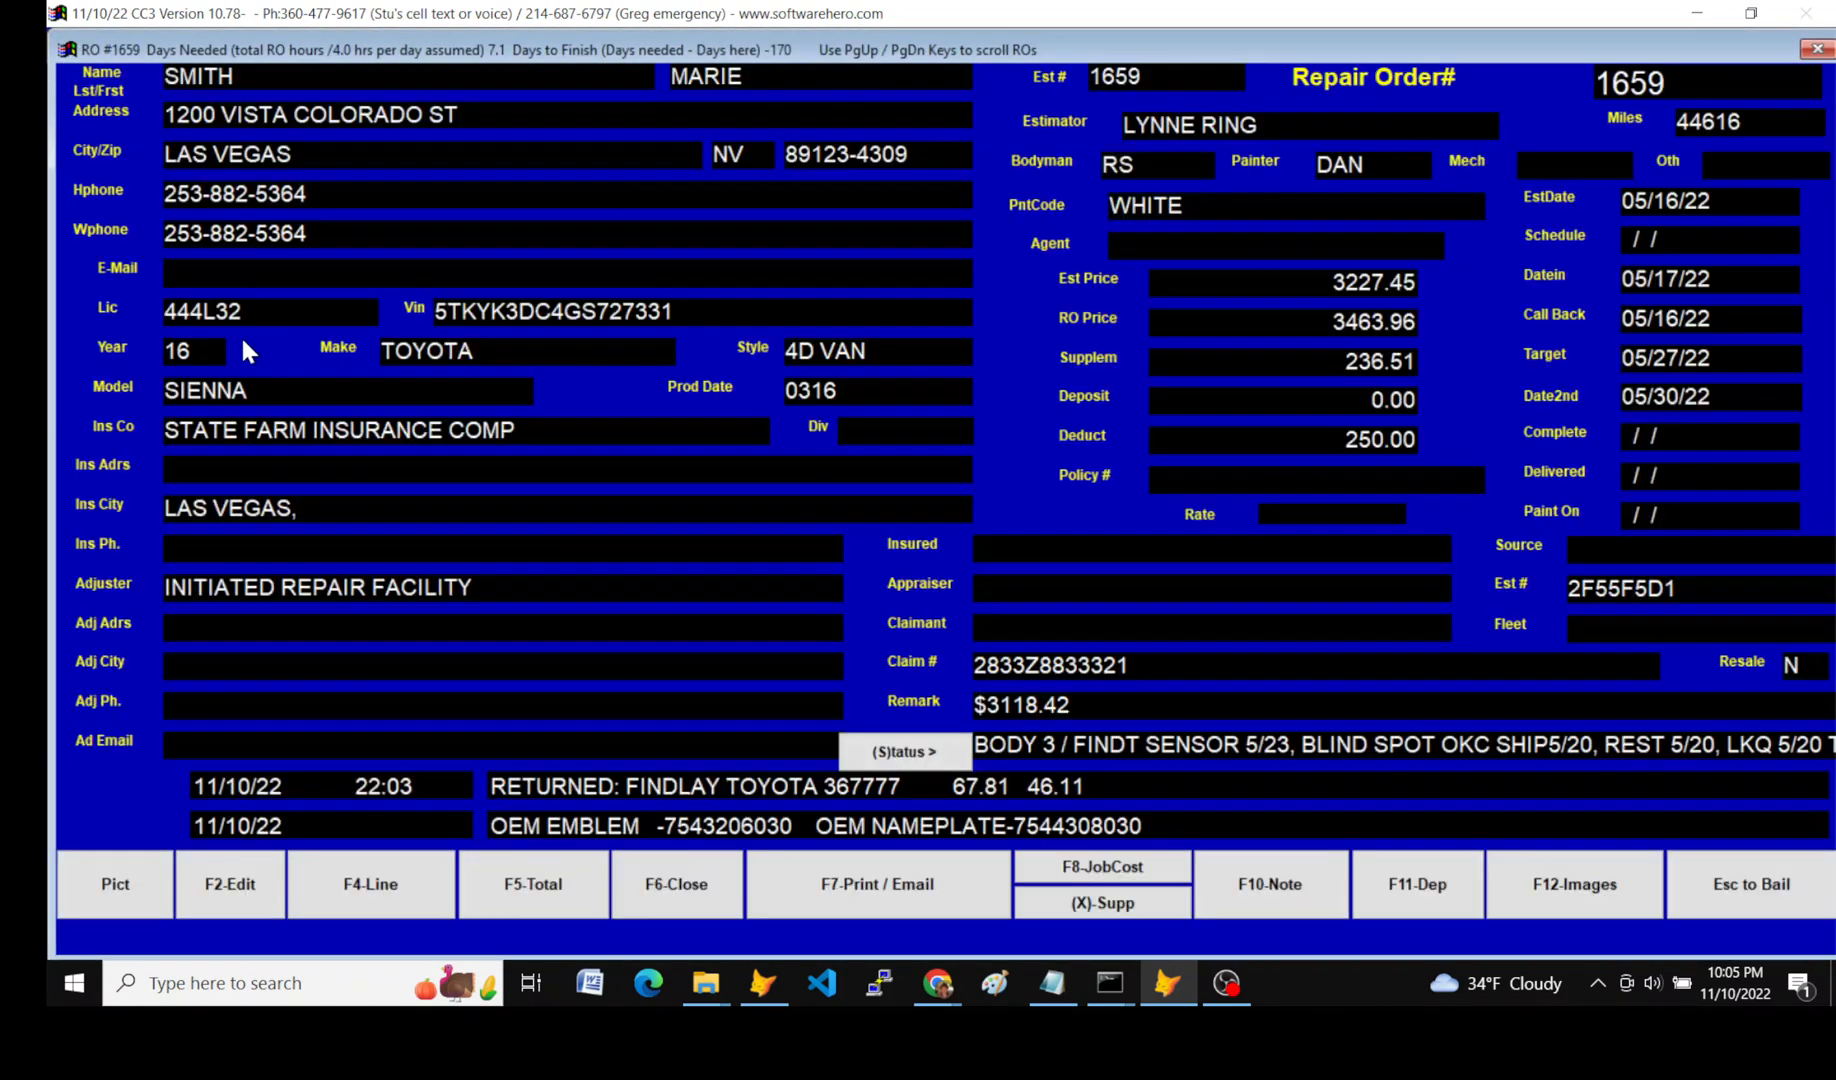
Leave the repair order and list the unfiltered credit memo ledger, ordered by vendor
{"action": "left_click", "coordinate": [1746, 900]}
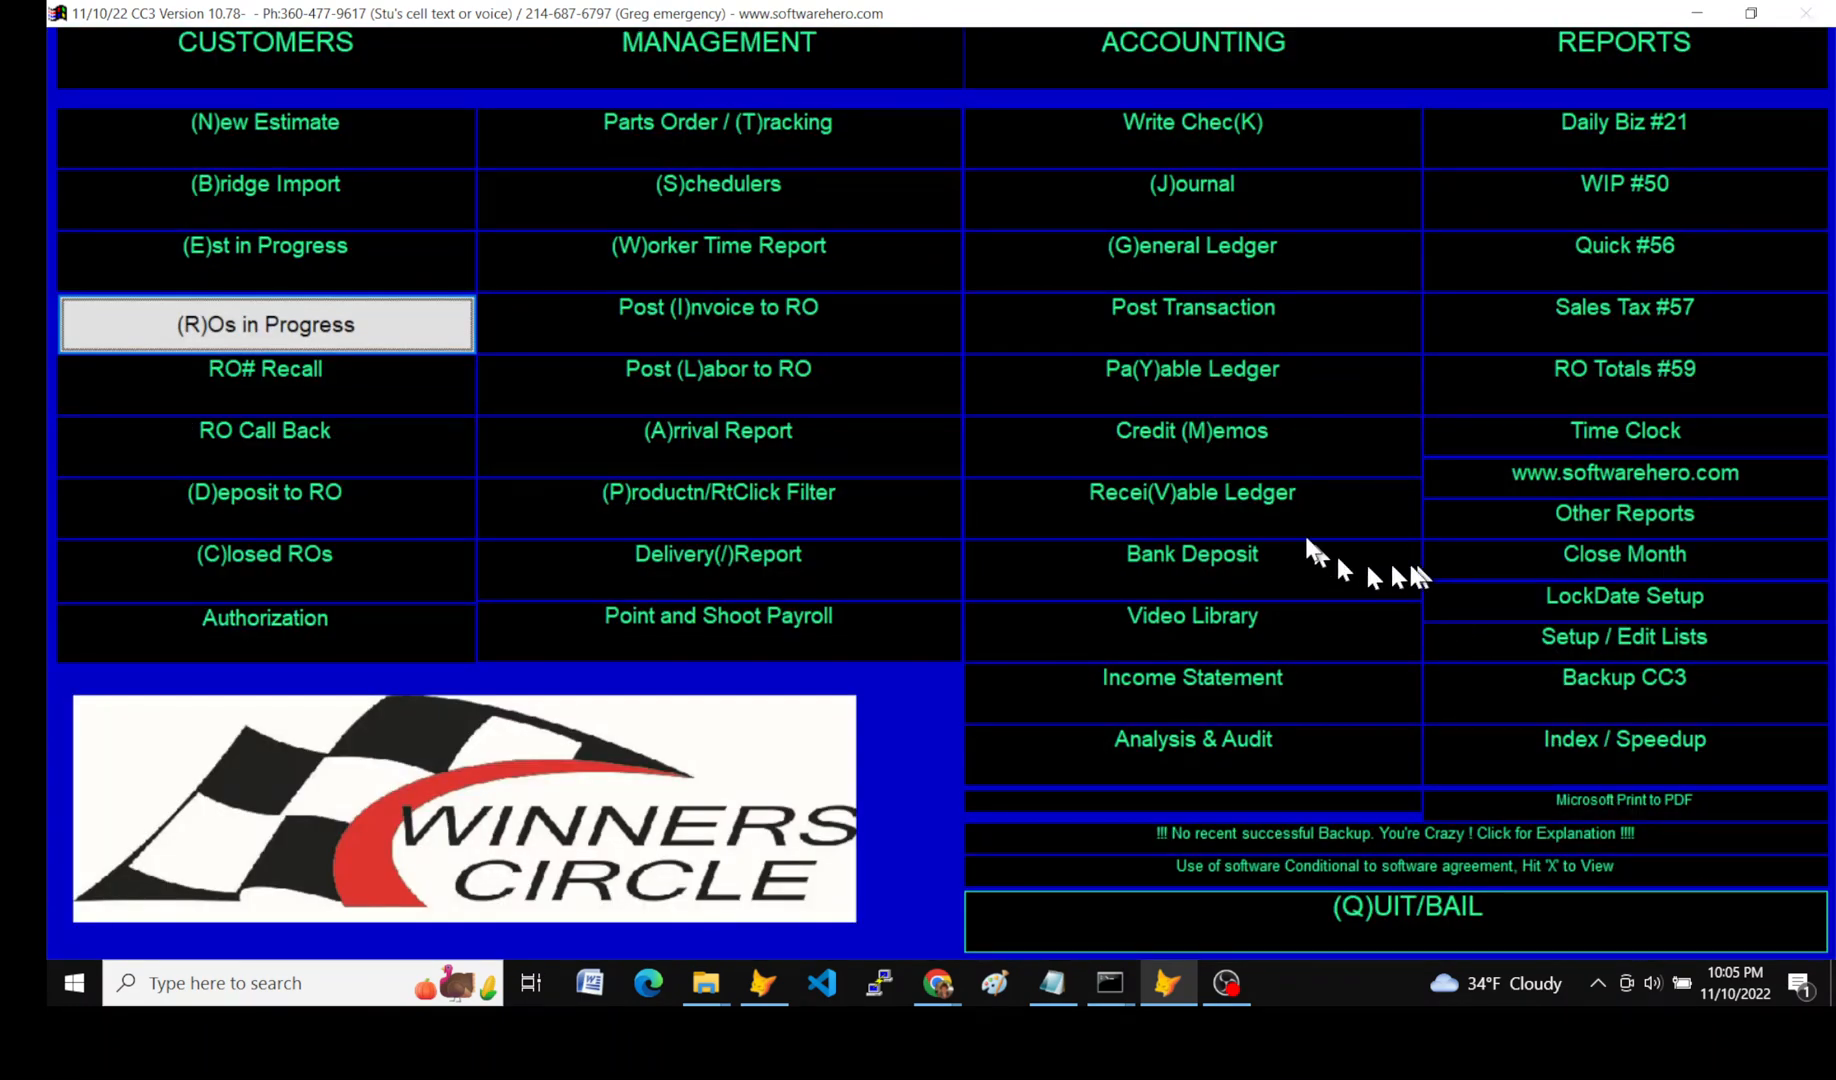
{"action": "left_click", "coordinate": [1212, 449]}
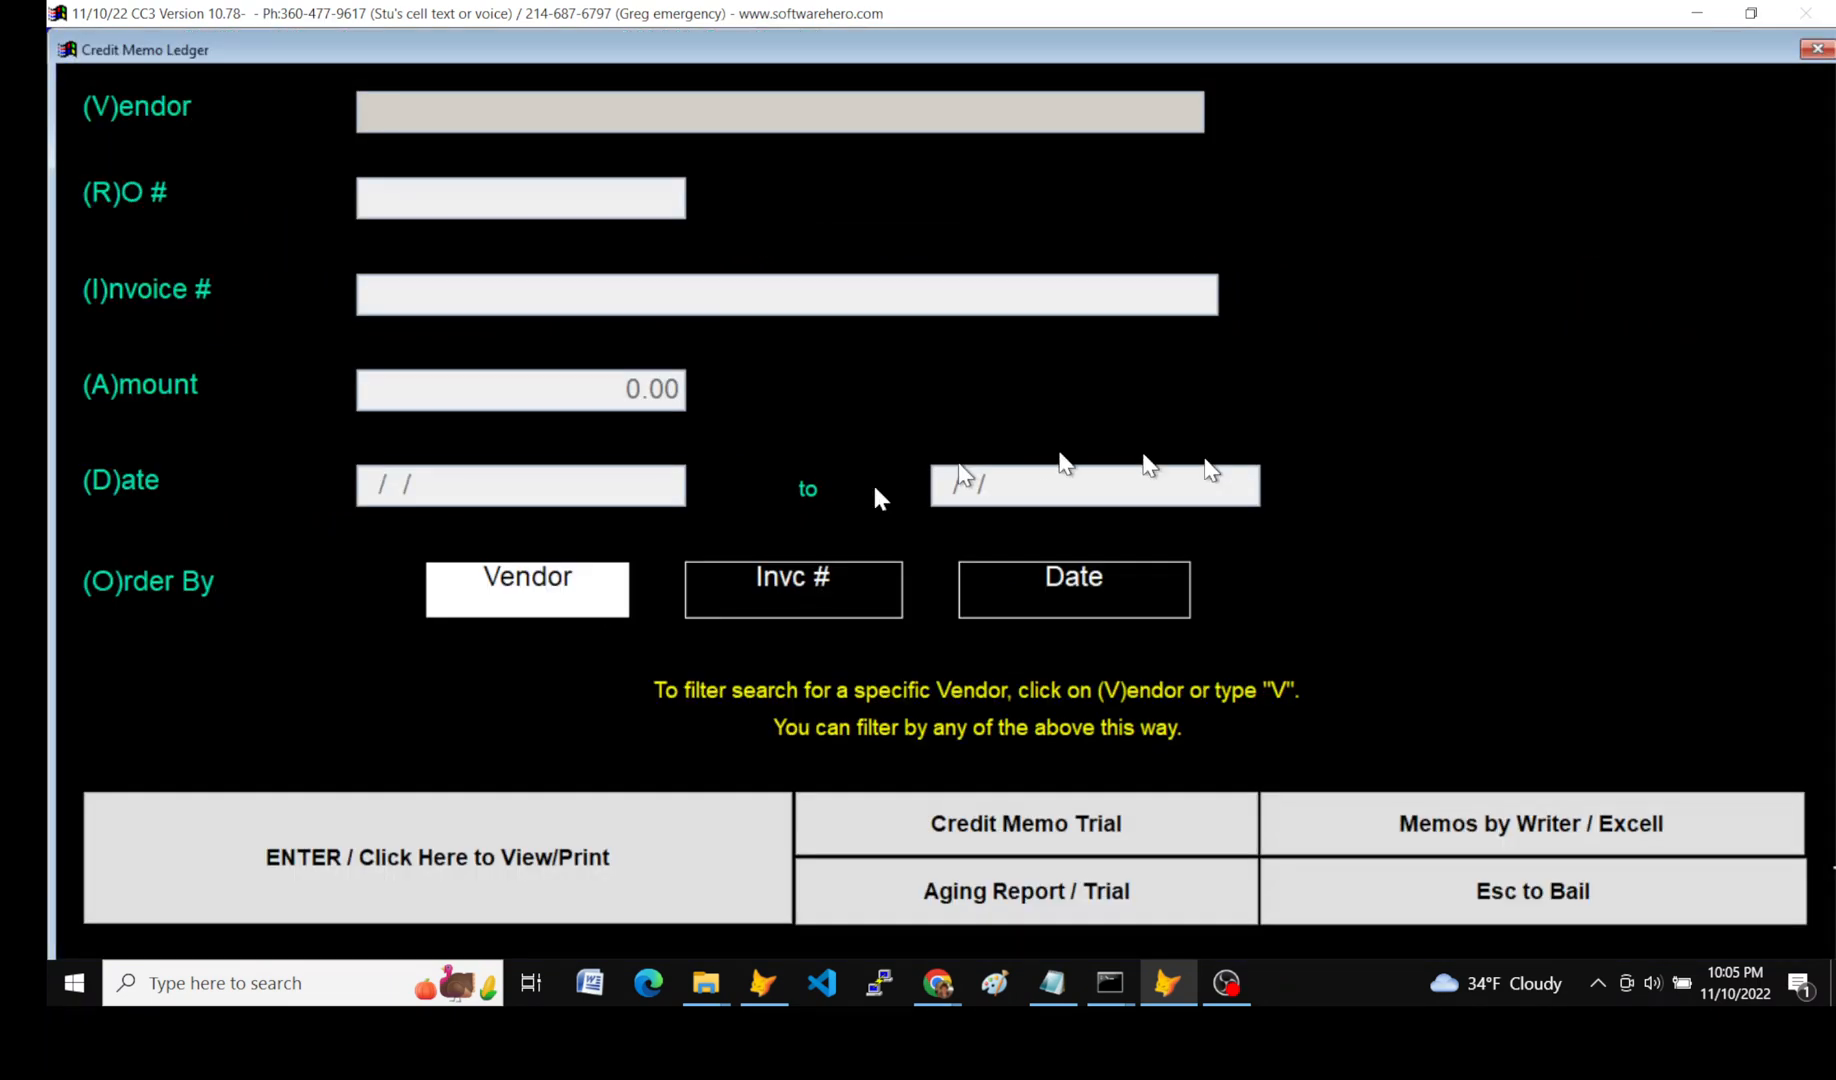
{"action": "left_click", "coordinate": [620, 868]}
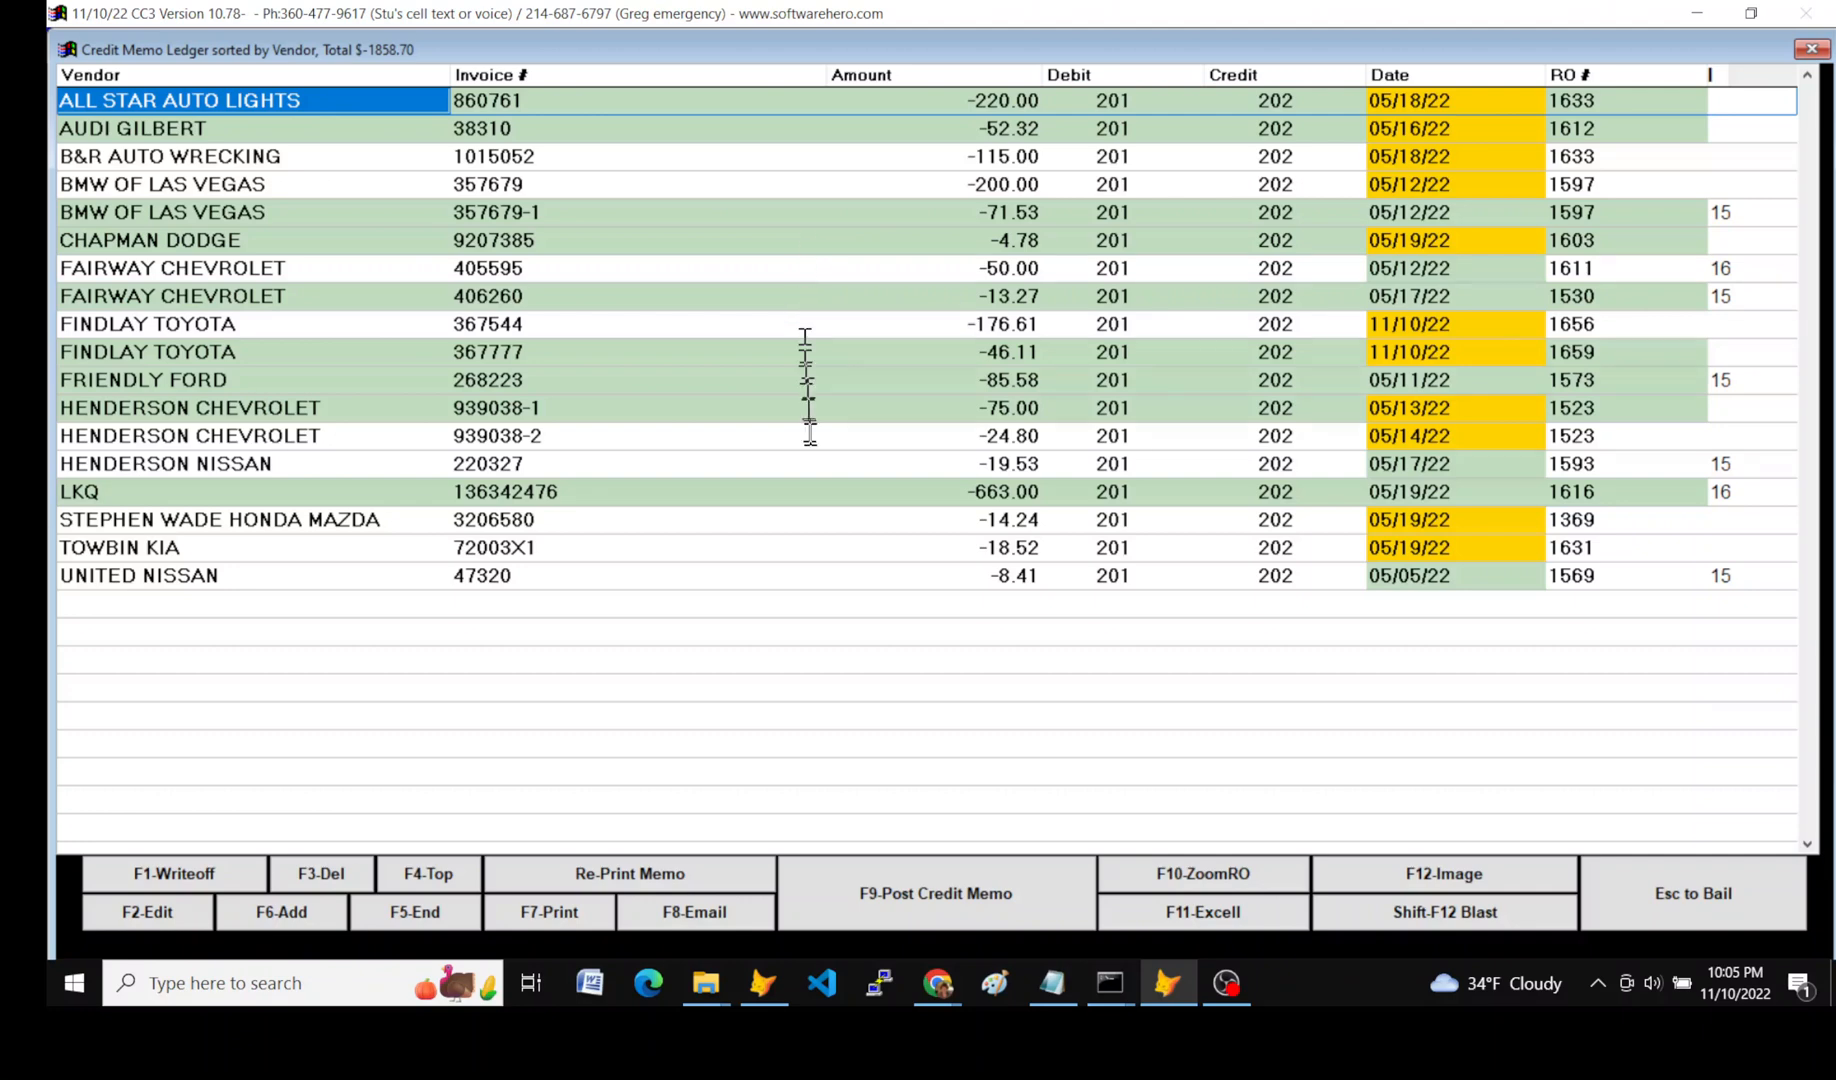
Start posting the Findlay Toyota credit memo of -46.11 and replace its credit memo number with 7676565
{"action": "left_click", "coordinate": [978, 352]}
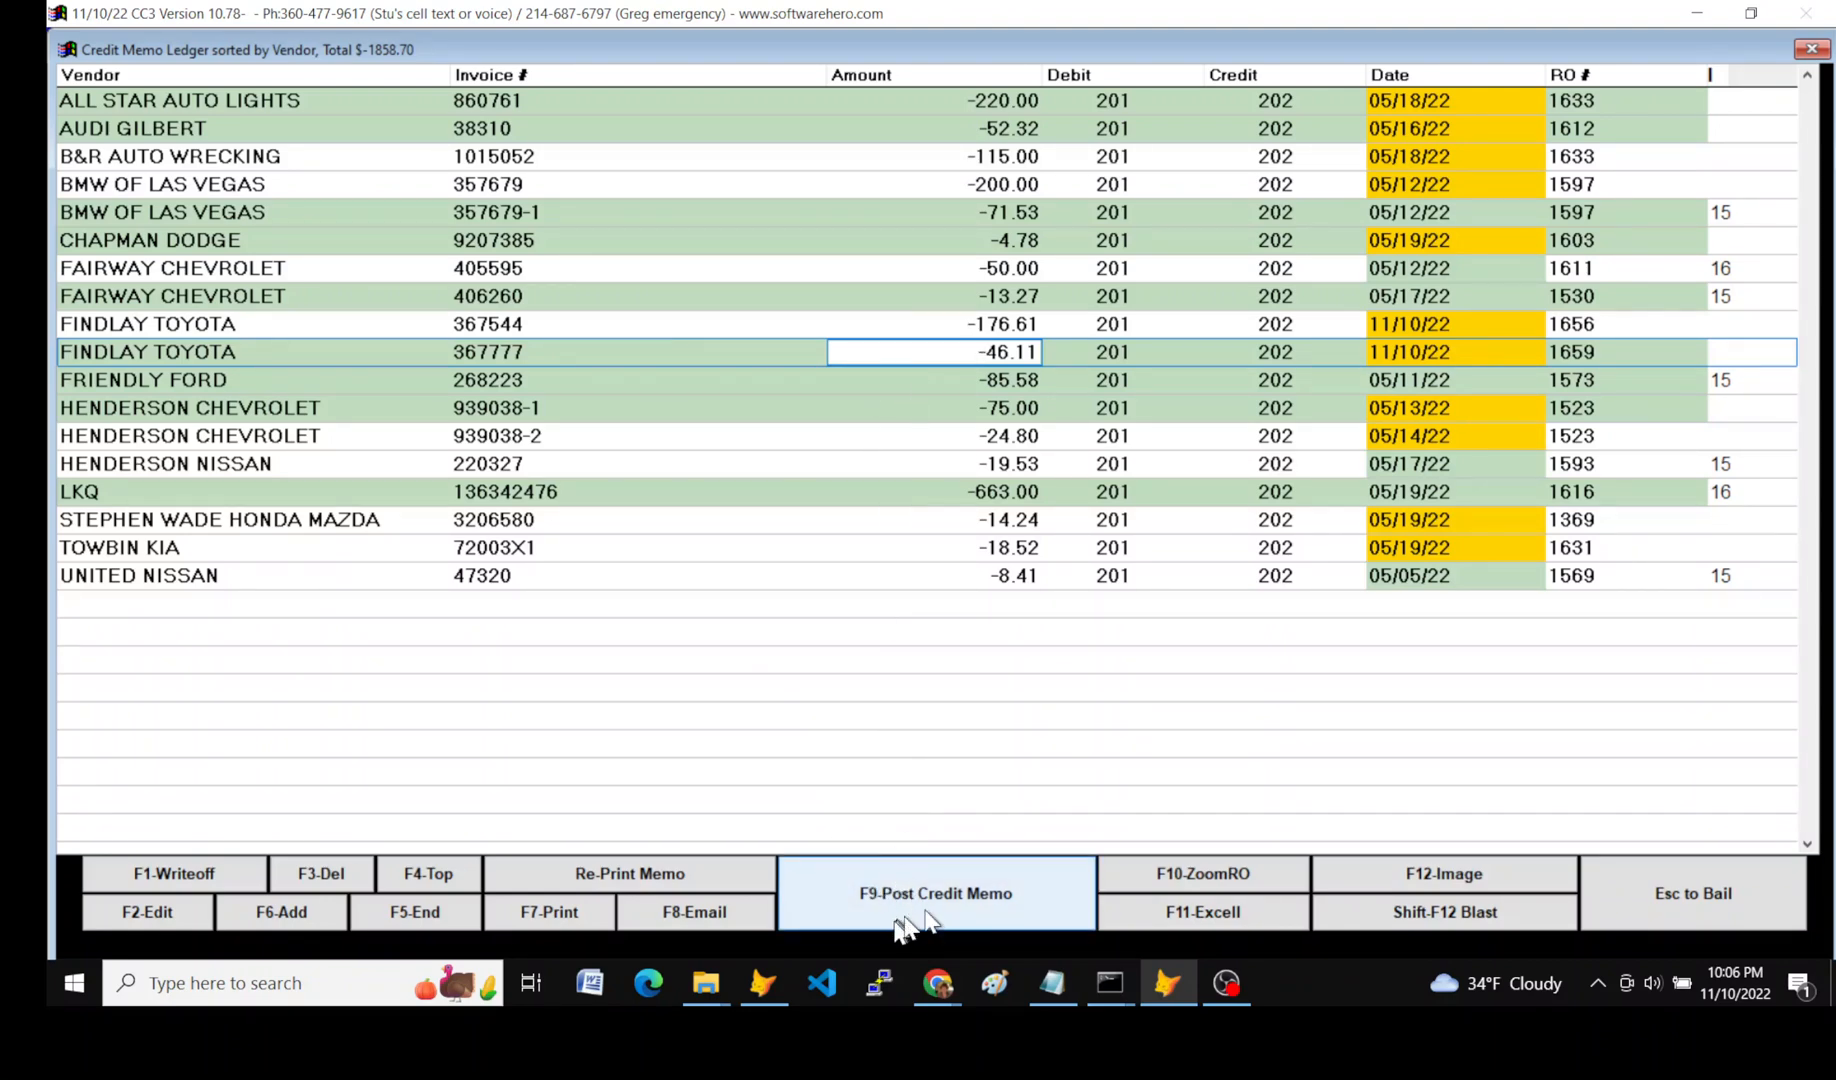
{"action": "left_click", "coordinate": [988, 905]}
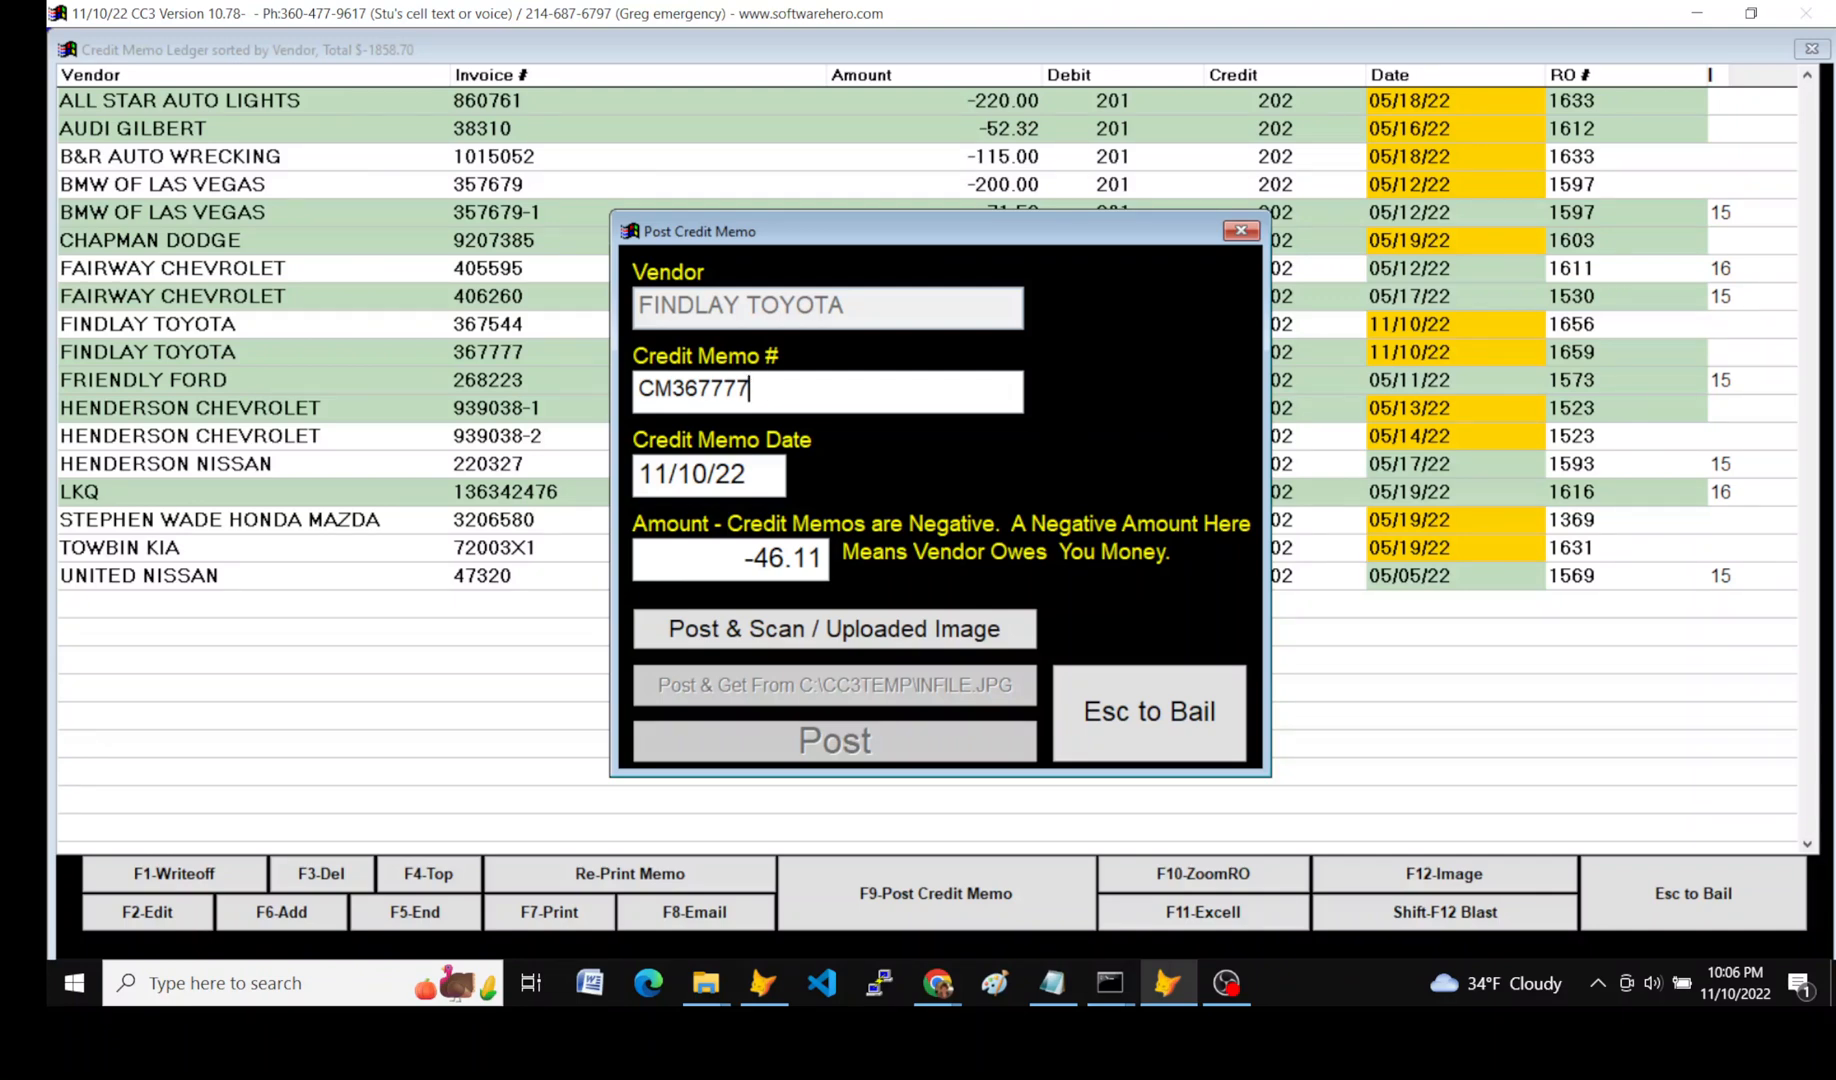
{"action": "key", "text": "BackSpace"}
{"action": "key", "text": "BackSpace"}
{"action": "key", "text": "BackSpace"}
{"action": "key", "text": "BackSpace"}
{"action": "key", "text": "BackSpace"}
{"action": "key", "text": "BackSpace"}
{"action": "key", "text": "BackSpace"}
{"action": "key", "text": "BackSpace"}
{"action": "type", "text": "7676565"}
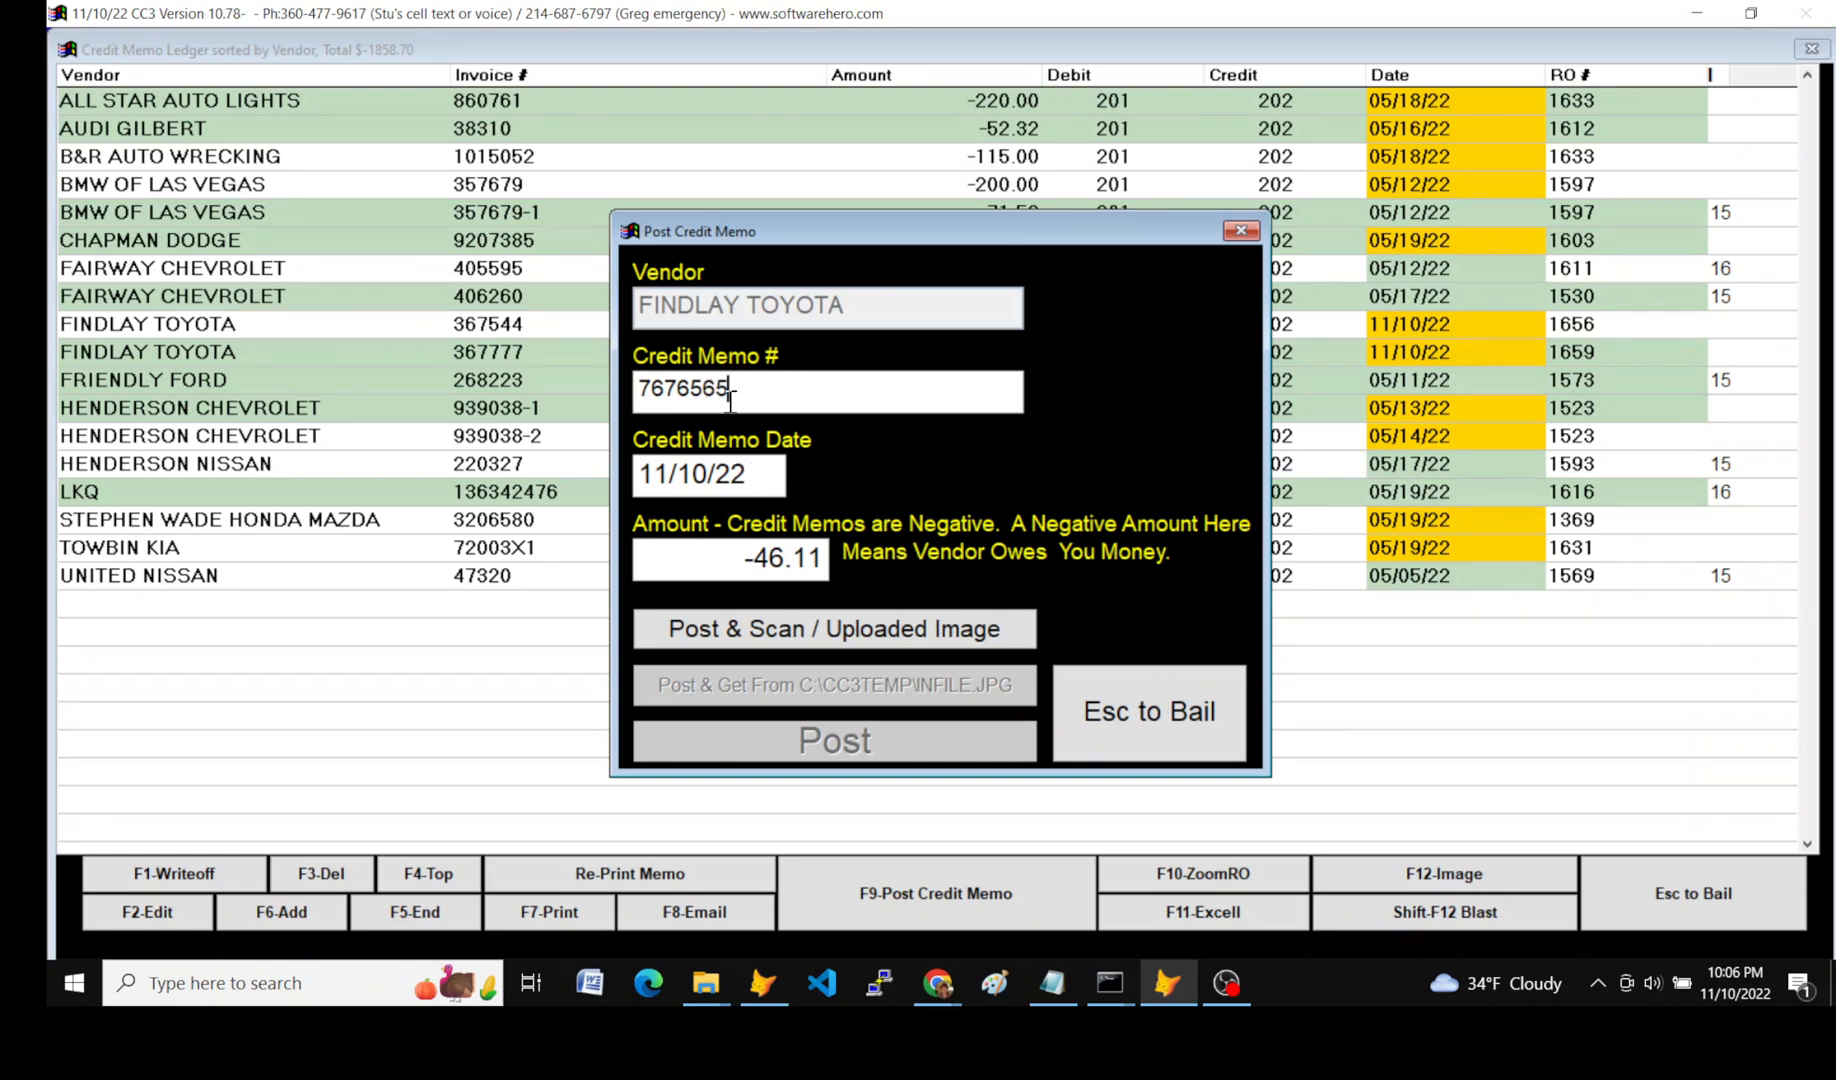
Try to post the Findlay Toyota credit memo with a scanned or uploaded image
{"action": "left_click", "coordinate": [770, 640]}
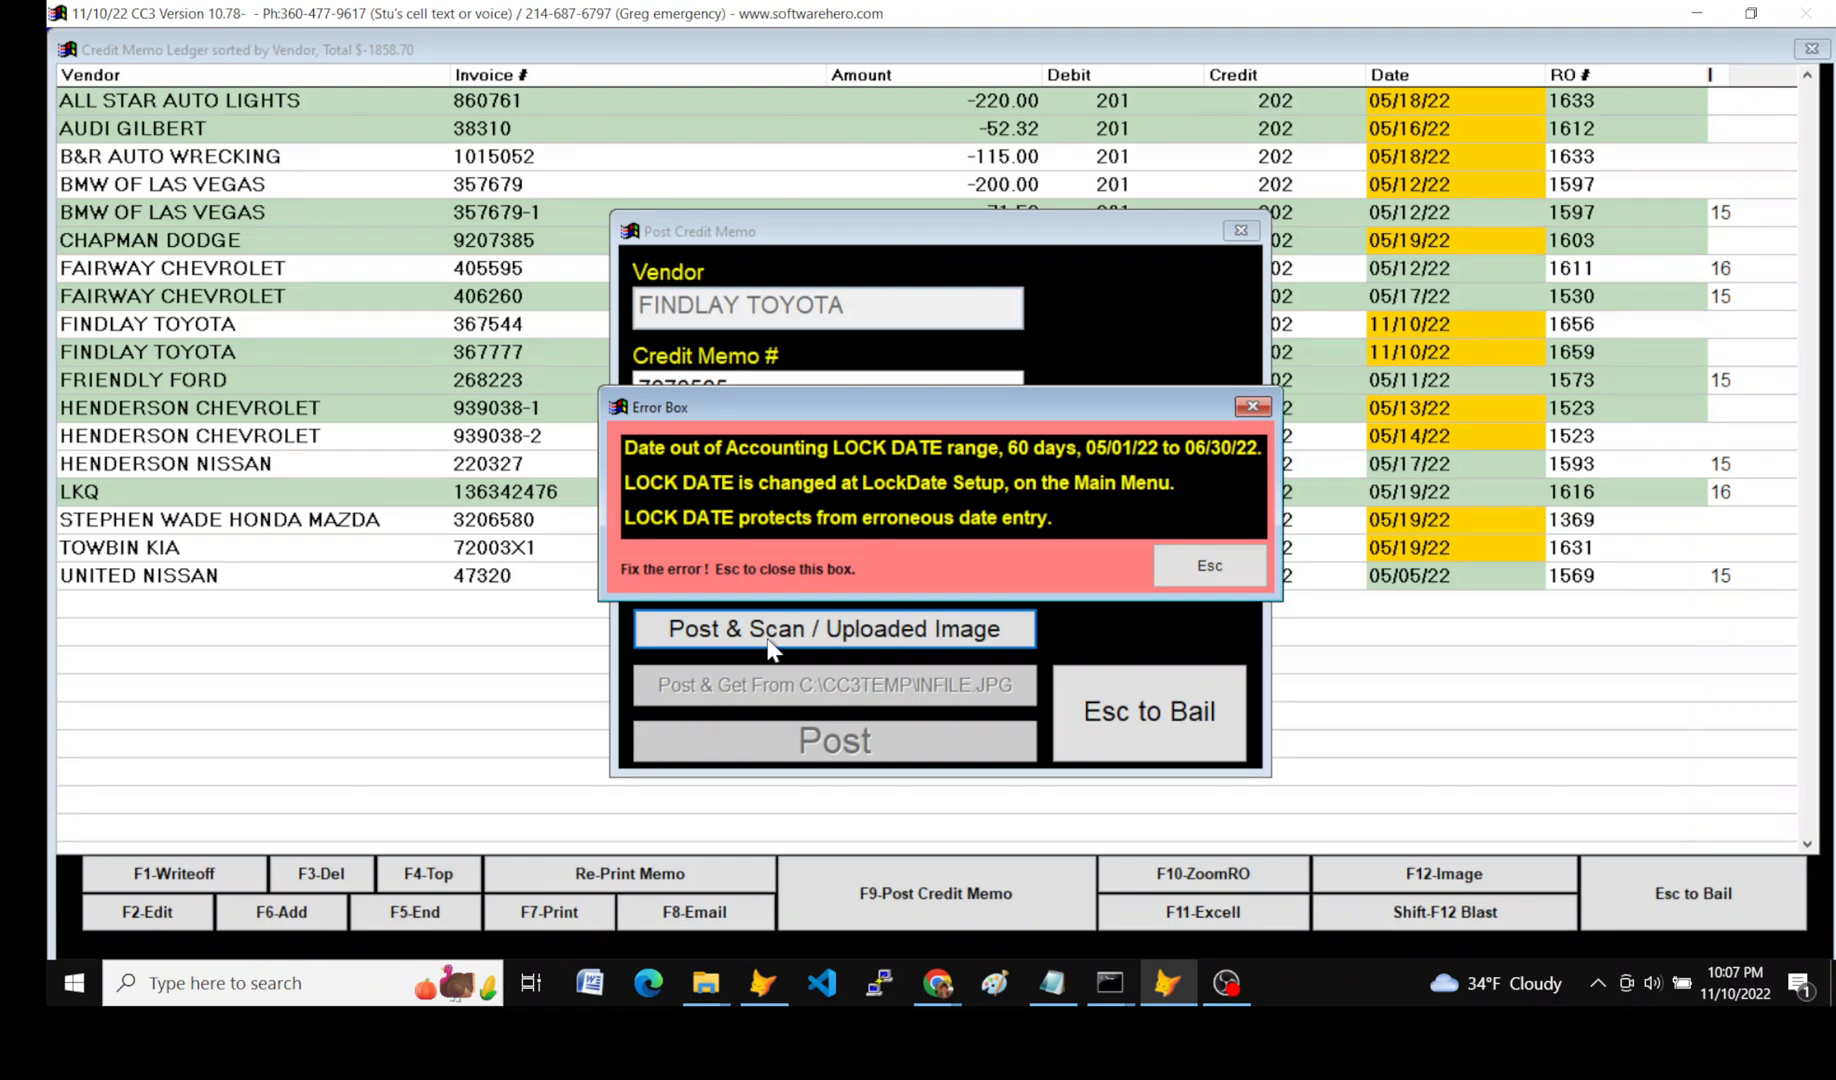
{"action": "left_click", "coordinate": [1225, 572]}
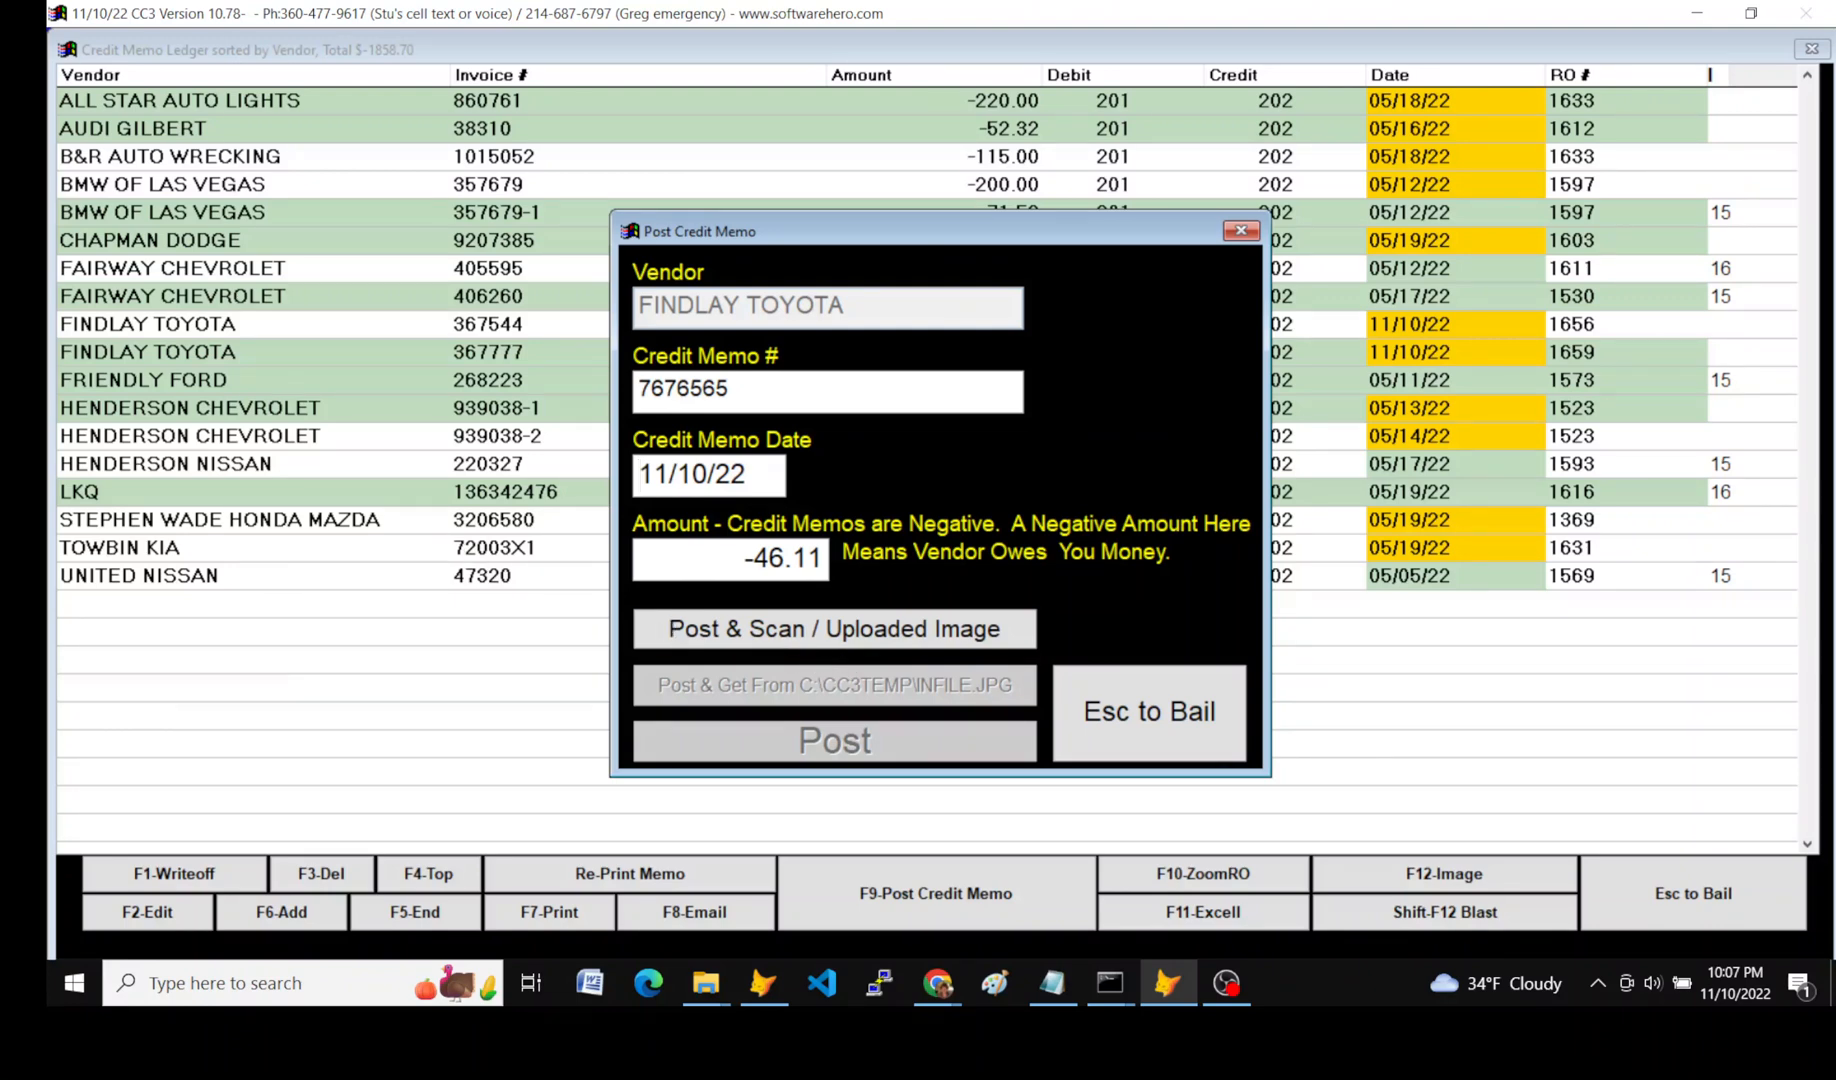
{"action": "key", "text": "alt+Tab"}
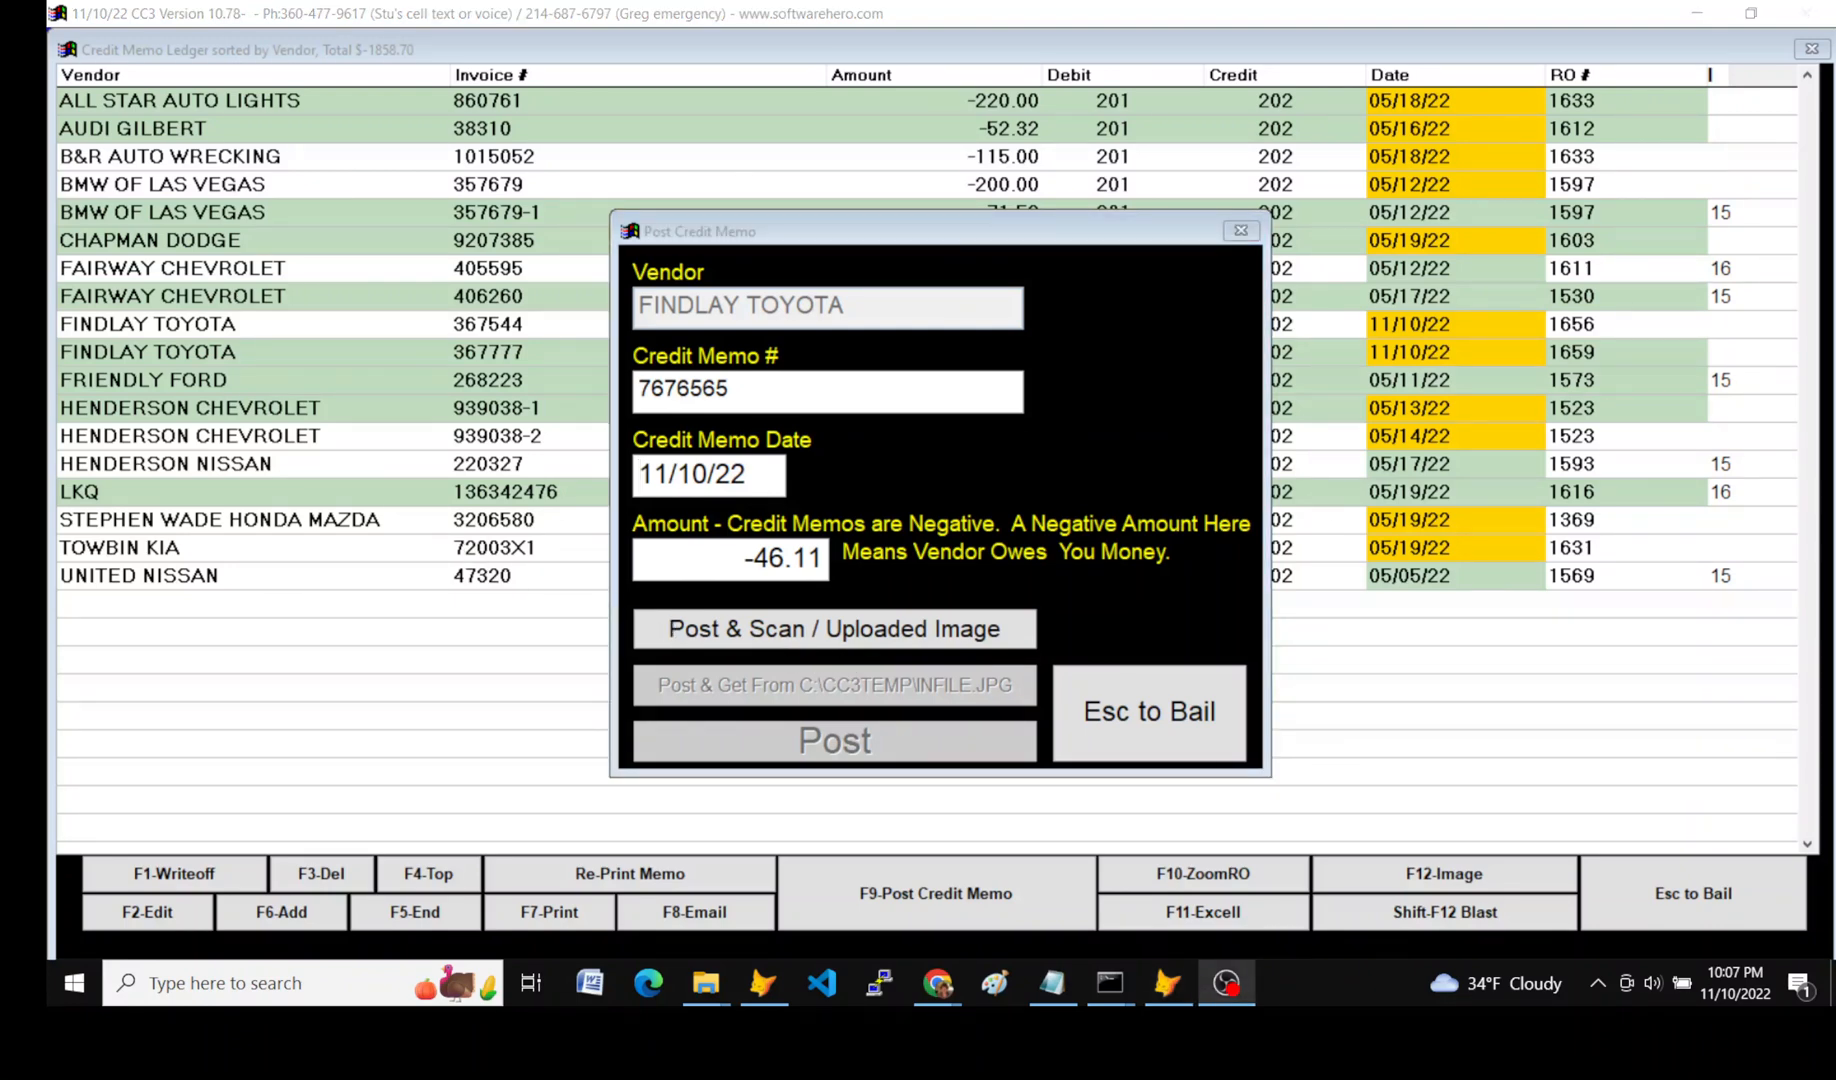